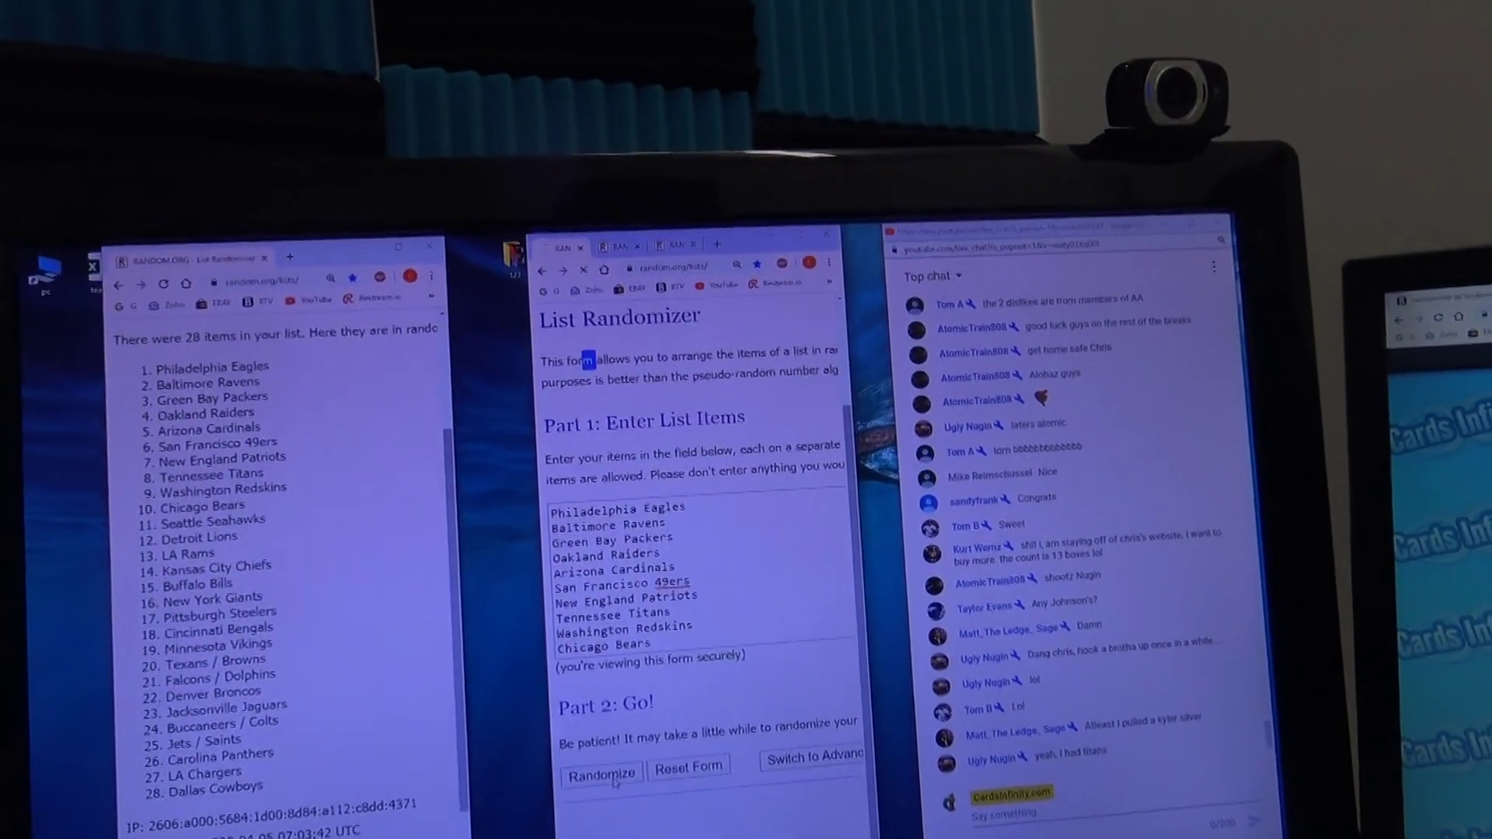
{"action": "scroll", "coordinate": [723, 583], "scroll_direction": "down", "scroll_amount": 5}
Reshuffle the team list nine more times, then highlight the top team, Falcons / Dolphins
{"action": "left_click", "coordinate": [615, 807]}
{"action": "scroll", "coordinate": [635, 816], "scroll_direction": "down", "scroll_amount": 5}
{"action": "left_click", "coordinate": [618, 811]}
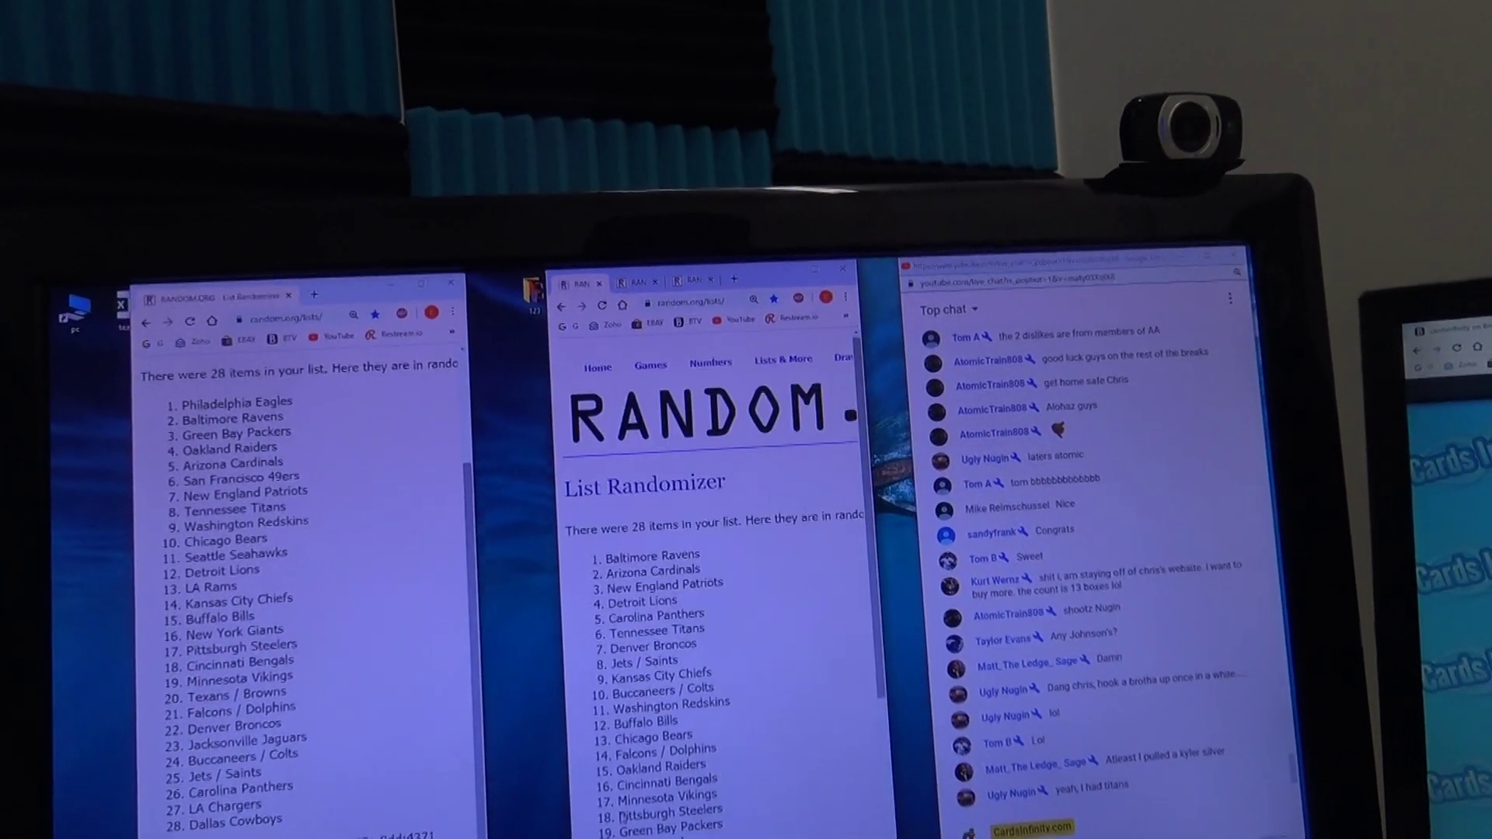
{"action": "scroll", "coordinate": [700, 584], "scroll_direction": "down", "scroll_amount": 5}
{"action": "left_click", "coordinate": [601, 801]}
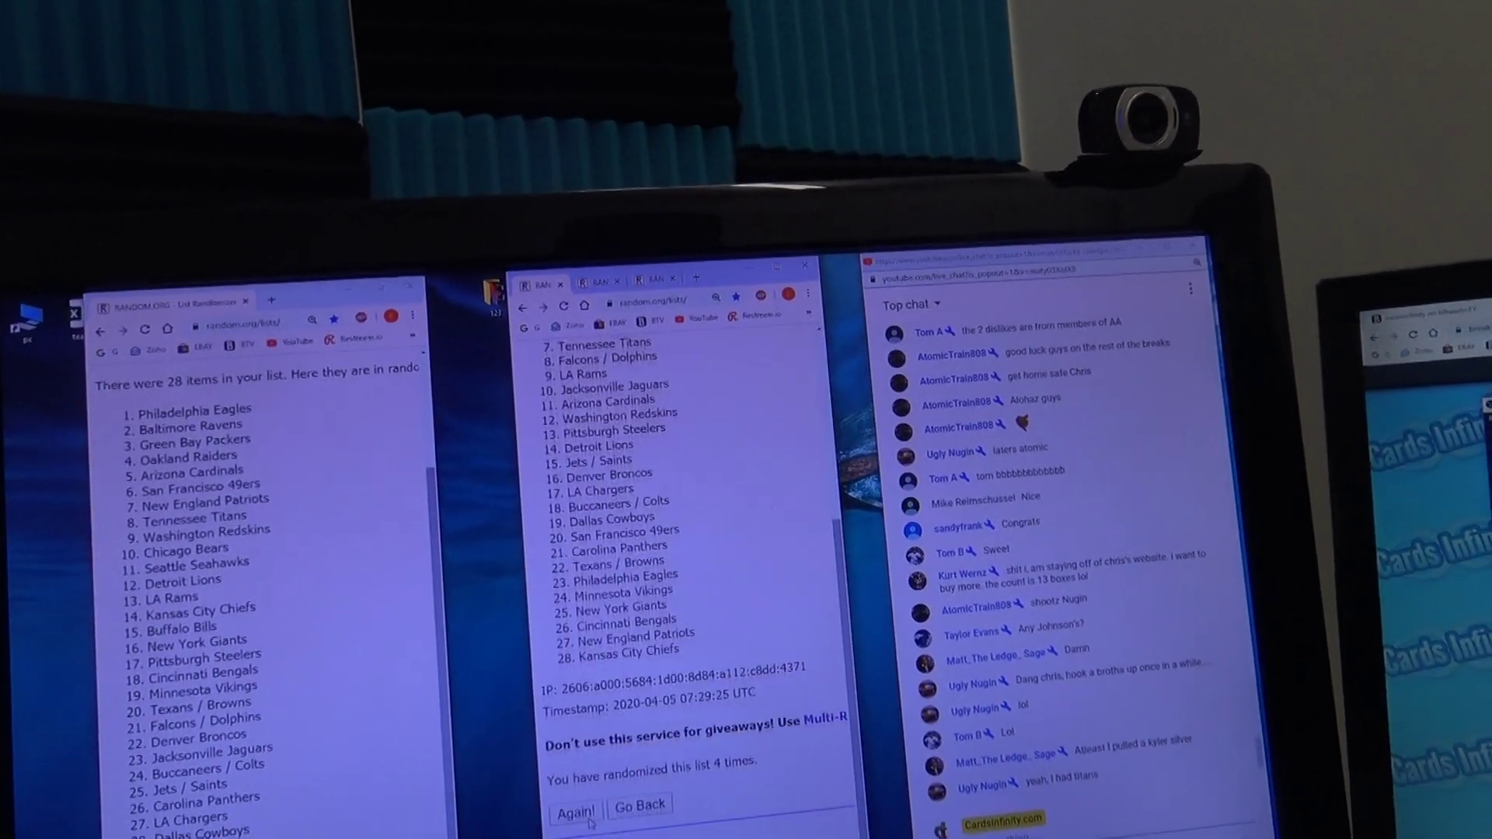
{"action": "left_click", "coordinate": [591, 825]}
{"action": "scroll", "coordinate": [699, 583], "scroll_direction": "down", "scroll_amount": 5}
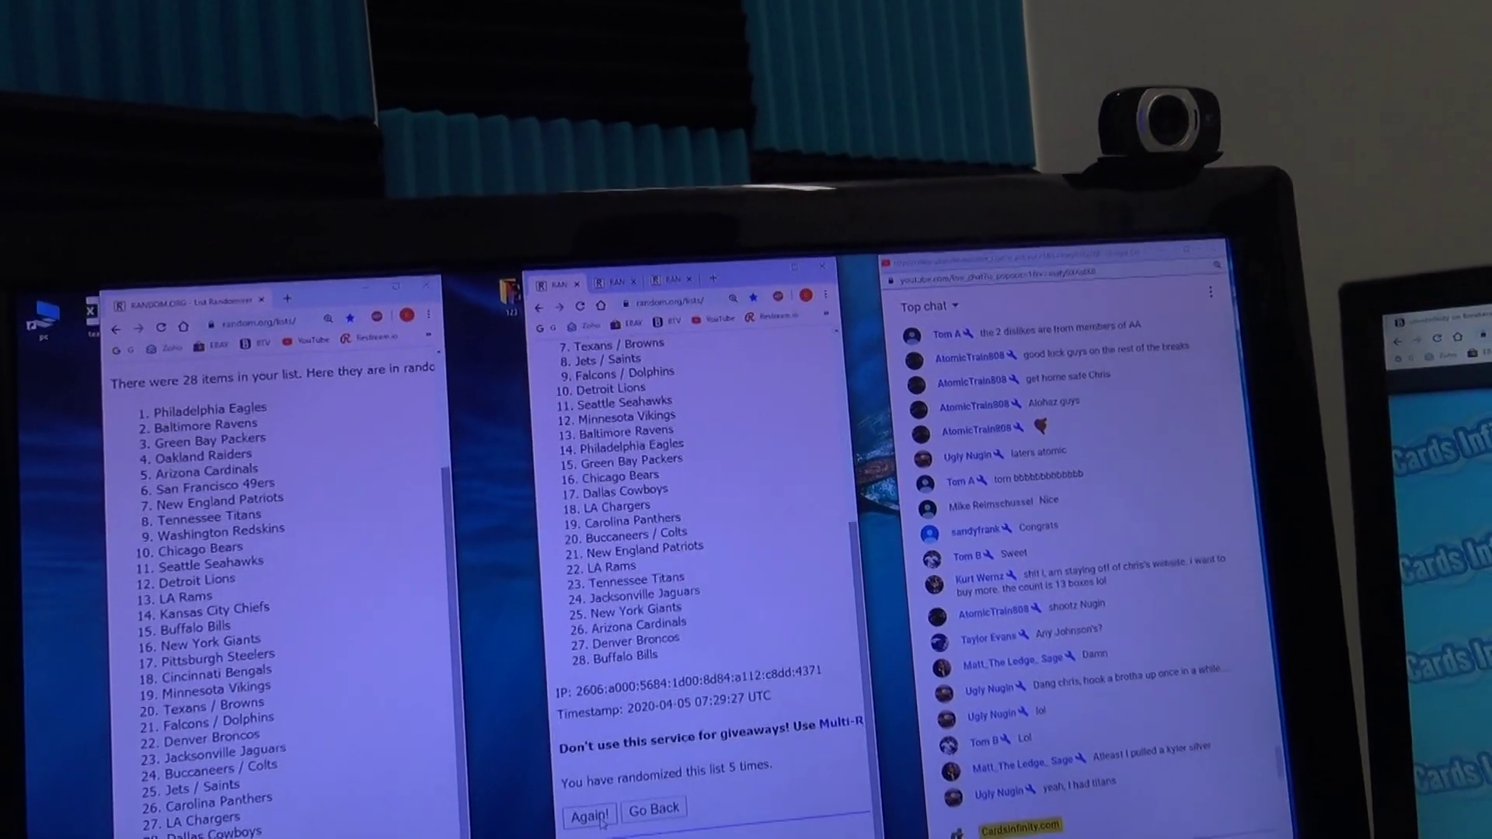
{"action": "left_click", "coordinate": [589, 804]}
{"action": "scroll", "coordinate": [586, 814], "scroll_direction": "down", "scroll_amount": 5}
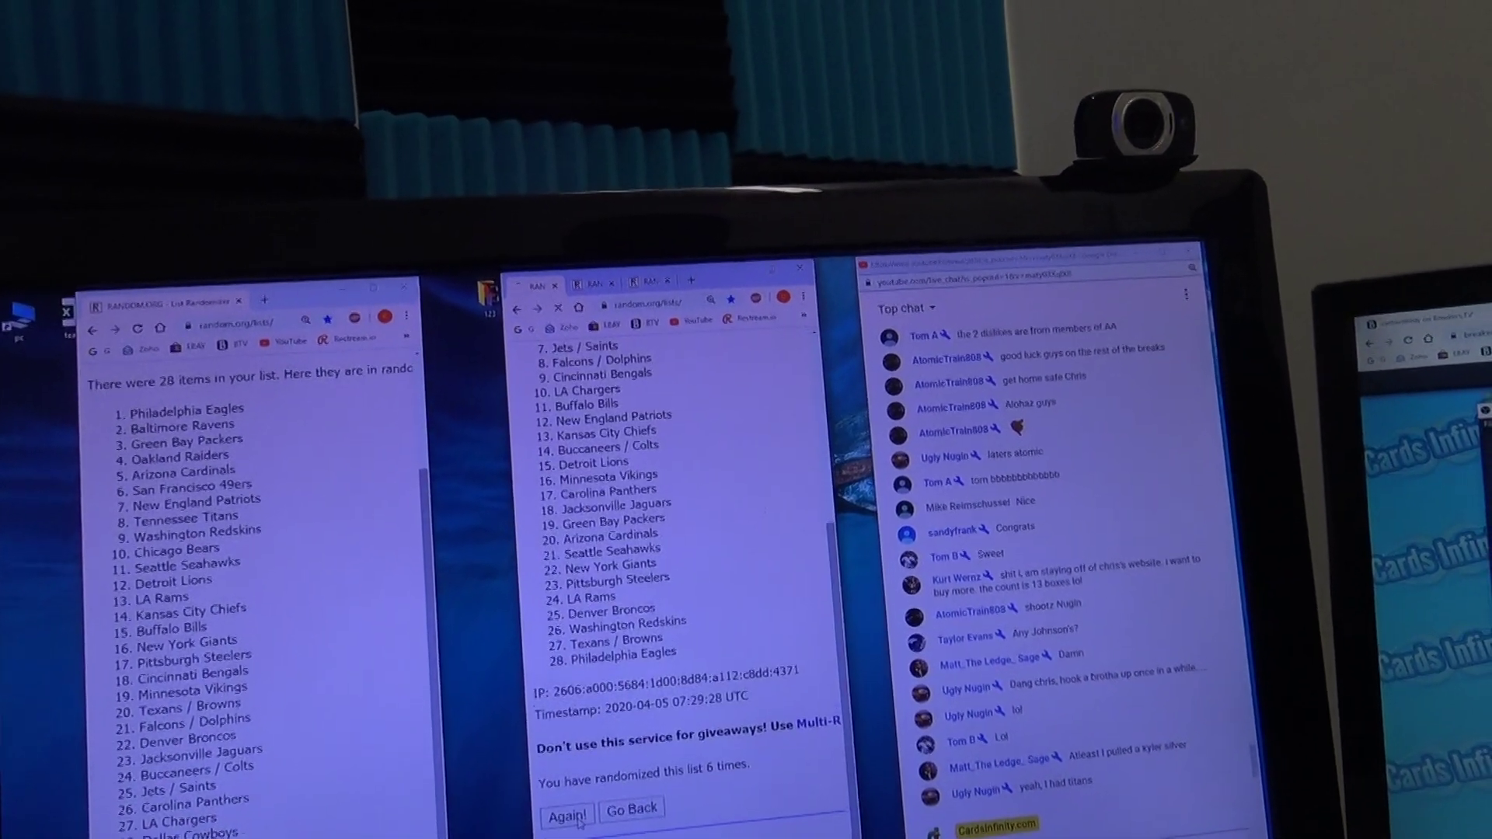
{"action": "scroll", "coordinate": [587, 813], "scroll_direction": "down", "scroll_amount": 5}
{"action": "left_click", "coordinate": [589, 816]}
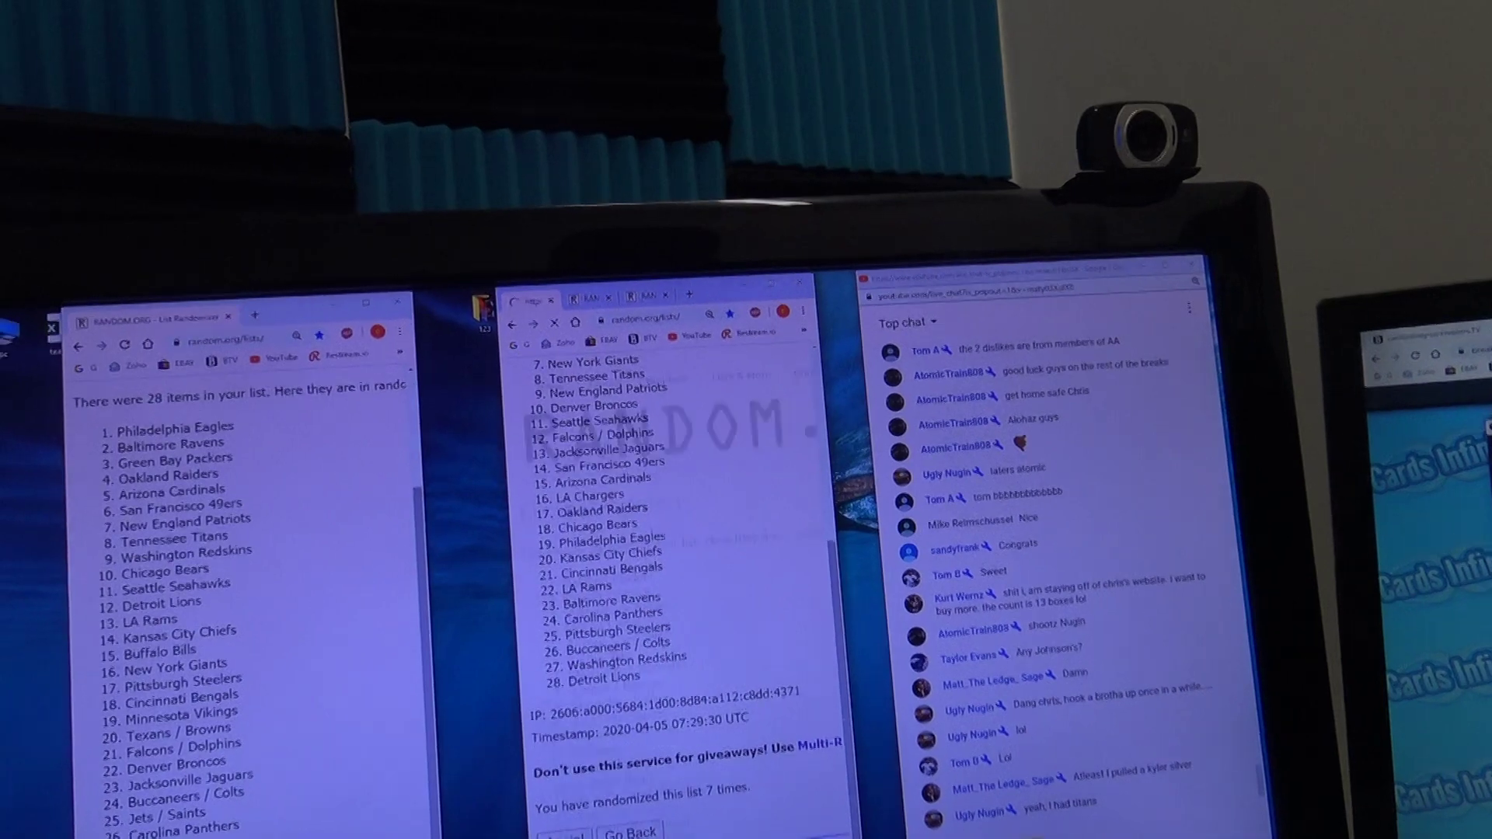
{"action": "scroll", "coordinate": [586, 814], "scroll_direction": "down", "scroll_amount": 5}
{"action": "left_click", "coordinate": [571, 829]}
{"action": "scroll", "coordinate": [572, 699], "scroll_direction": "down", "scroll_amount": 5}
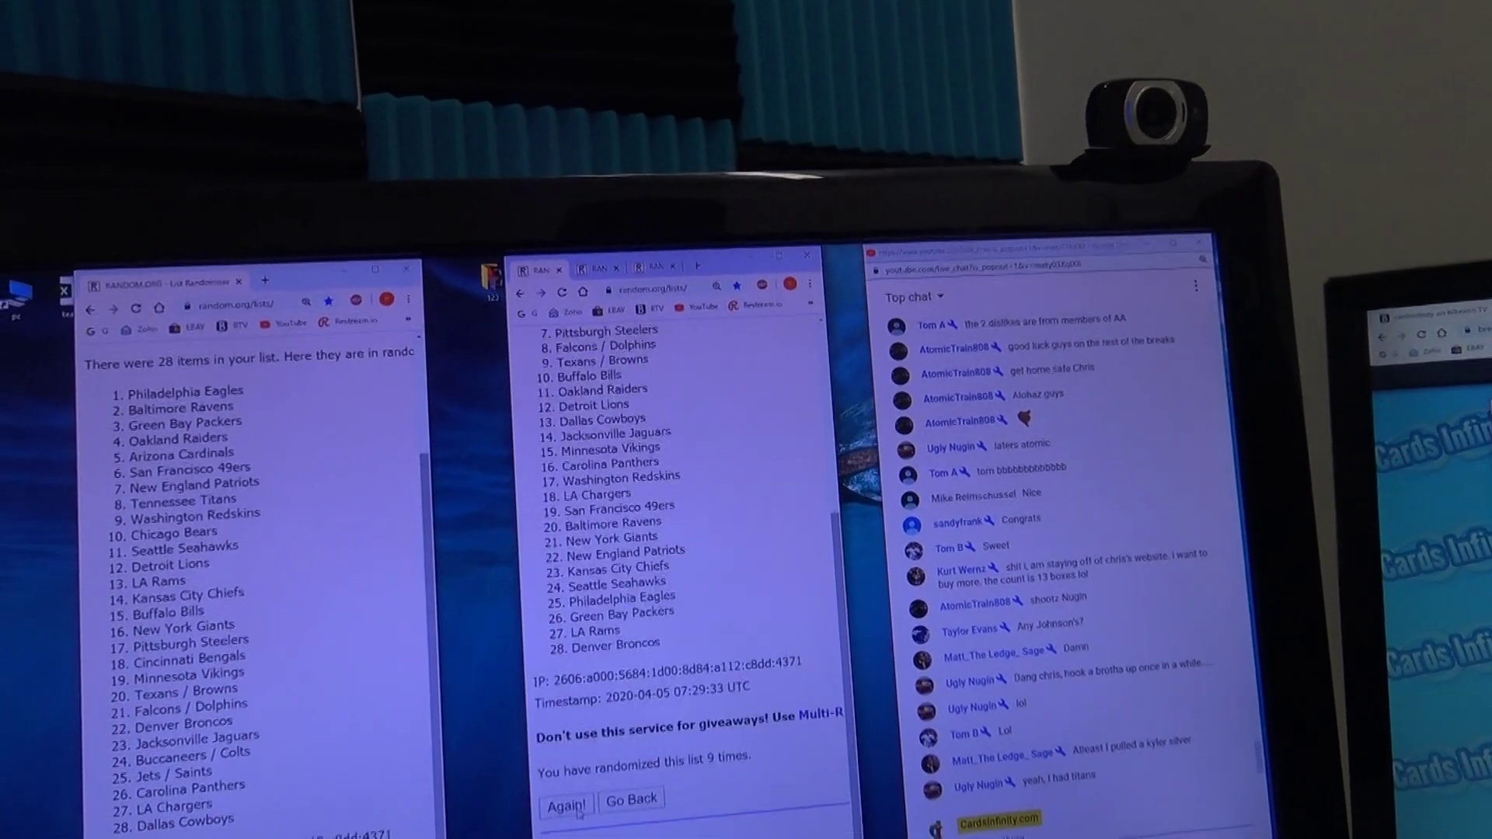
{"action": "left_click", "coordinate": [567, 801]}
{"action": "scroll", "coordinate": [580, 699], "scroll_direction": "down", "scroll_amount": 5}
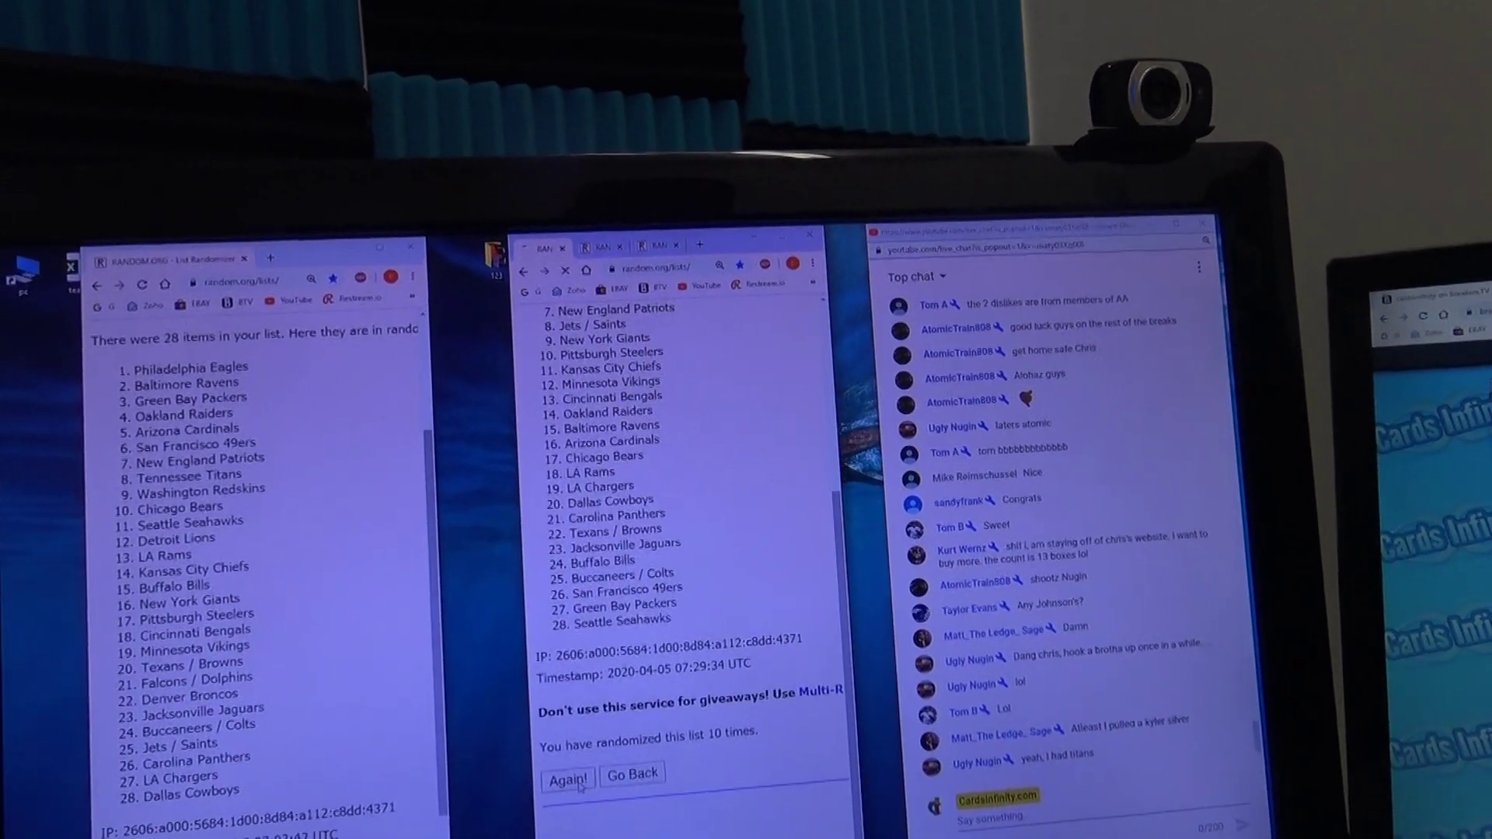
{"action": "left_click", "coordinate": [568, 800]}
{"action": "triple_click", "coordinate": [614, 519]}
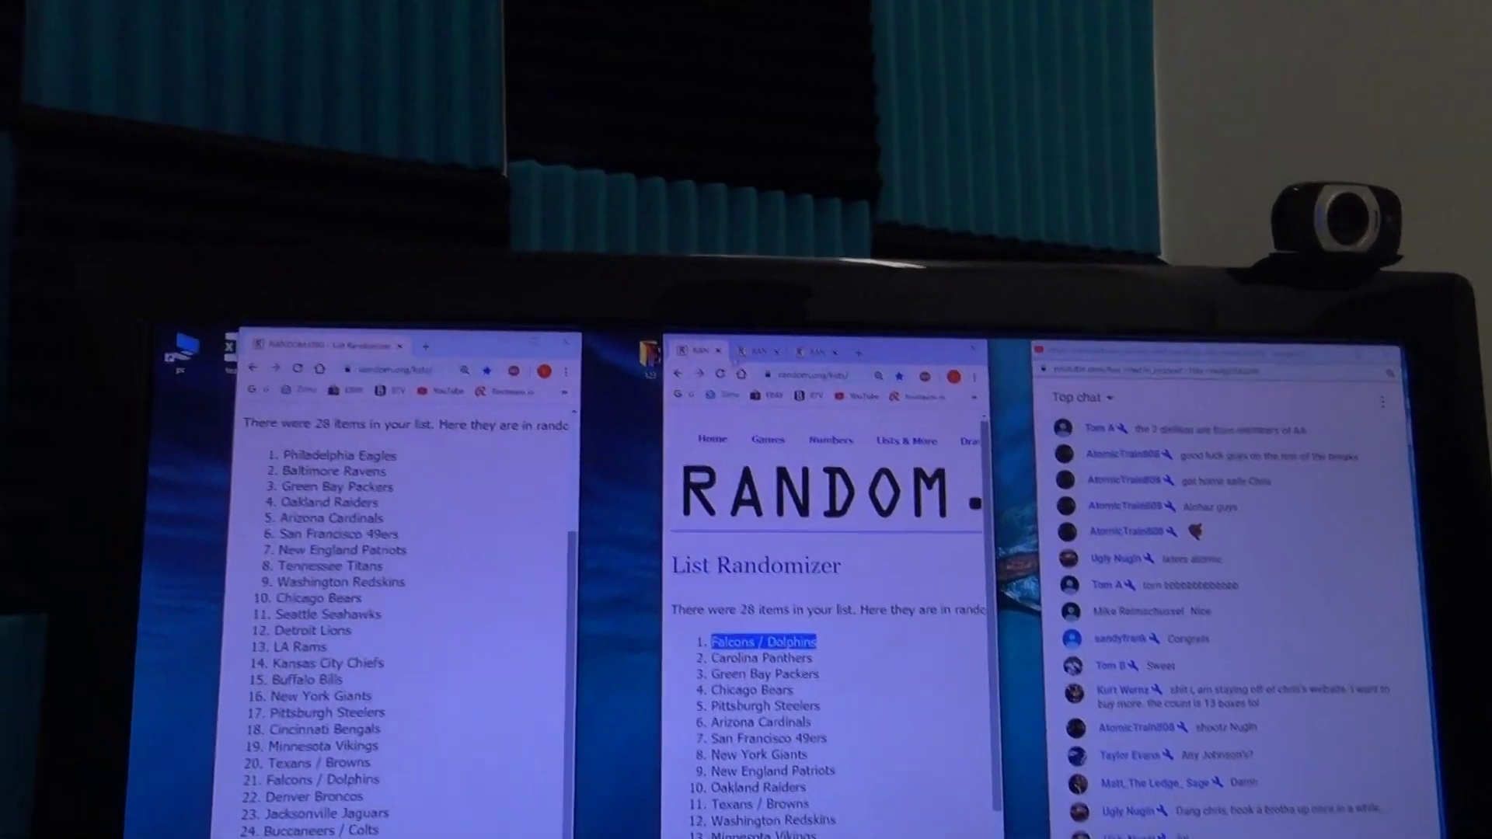
Go back to the team list form and resubmit it for a second randomization
{"action": "key", "text": "alt+Left"}
{"action": "scroll", "coordinate": [775, 607], "scroll_direction": "down", "scroll_amount": 3}
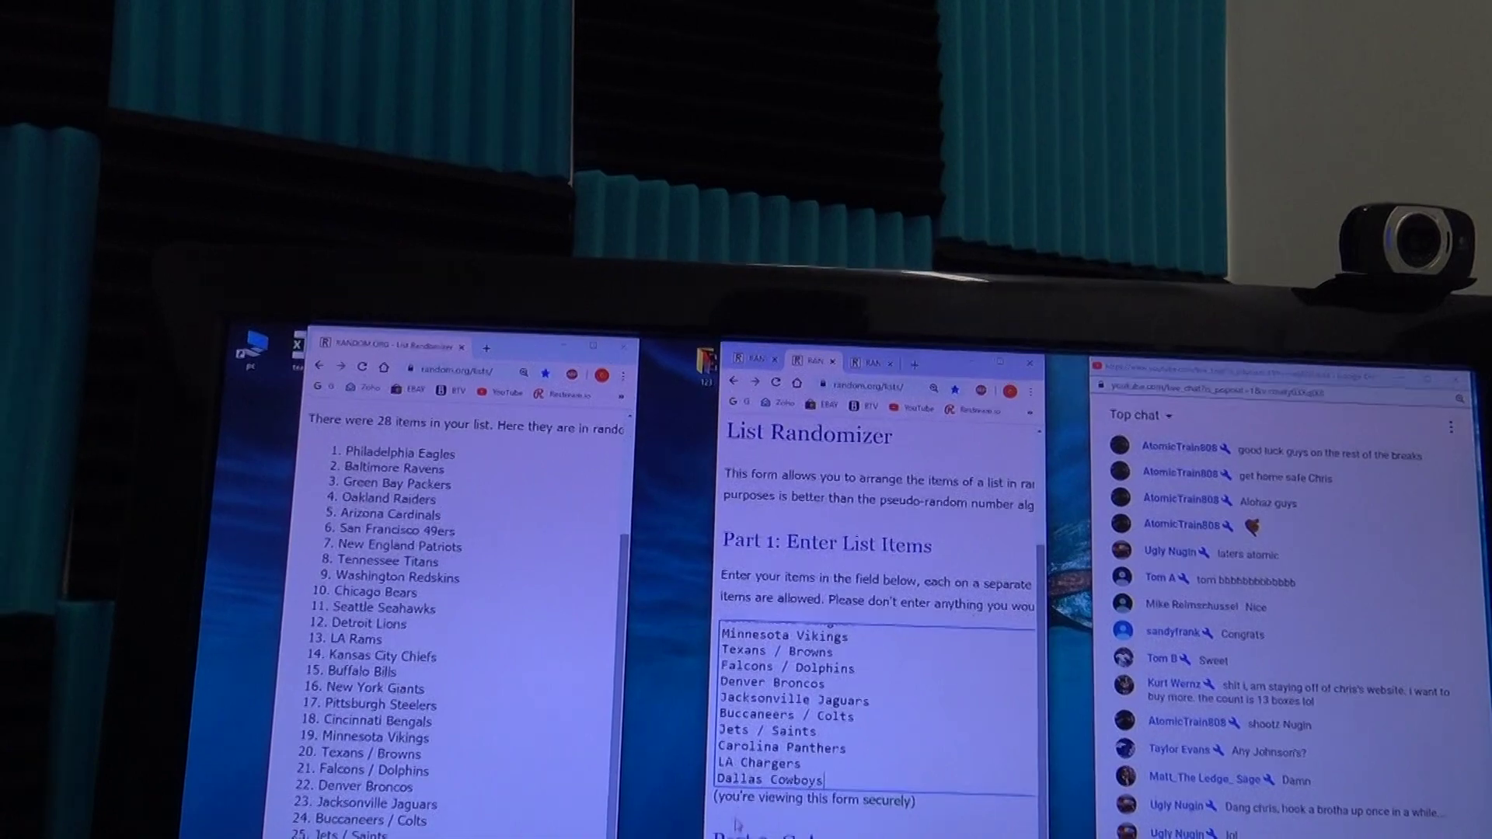
{"action": "scroll", "coordinate": [869, 606], "scroll_direction": "down", "scroll_amount": 1}
{"action": "key", "text": "Tab"}
{"action": "key", "text": "Return"}
{"action": "scroll", "coordinate": [852, 606], "scroll_direction": "down", "scroll_amount": 5}
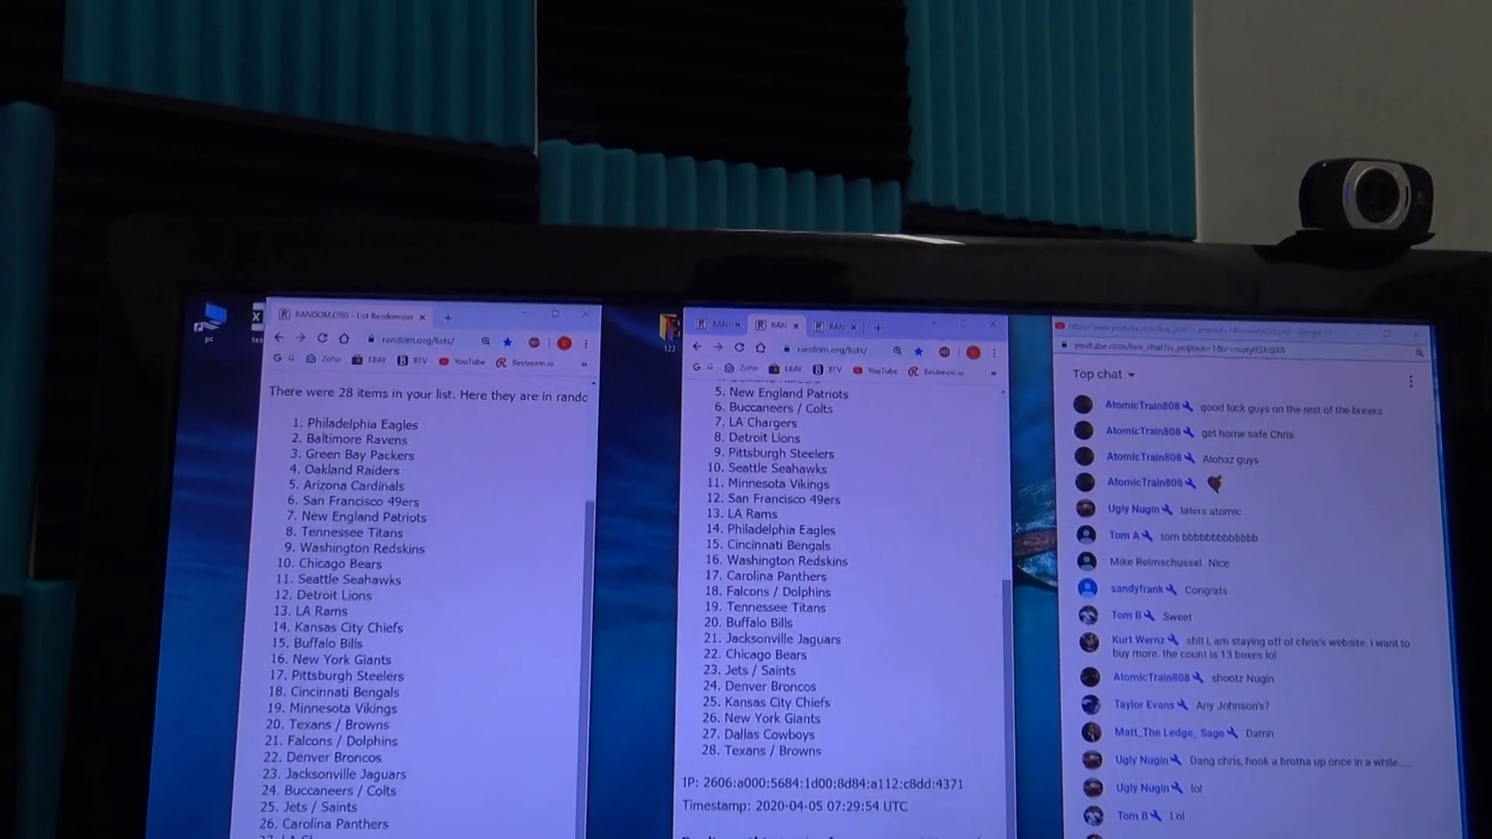
{"action": "key", "text": "F5"}
{"action": "scroll", "coordinate": [852, 607], "scroll_direction": "down", "scroll_amount": 5}
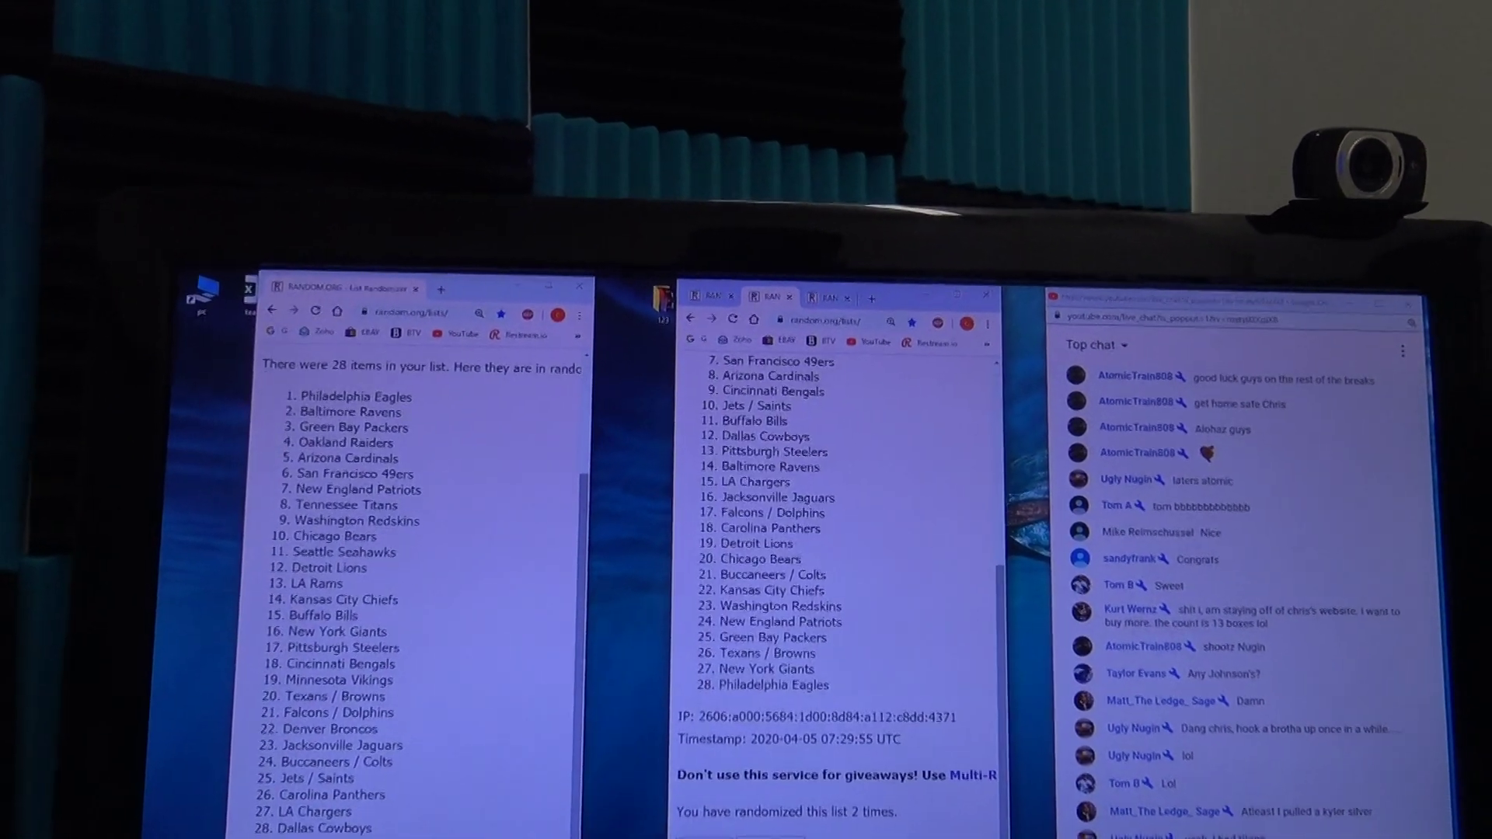
Reshuffle the team list from the third through the eighth round
{"action": "left_click", "coordinate": [682, 807]}
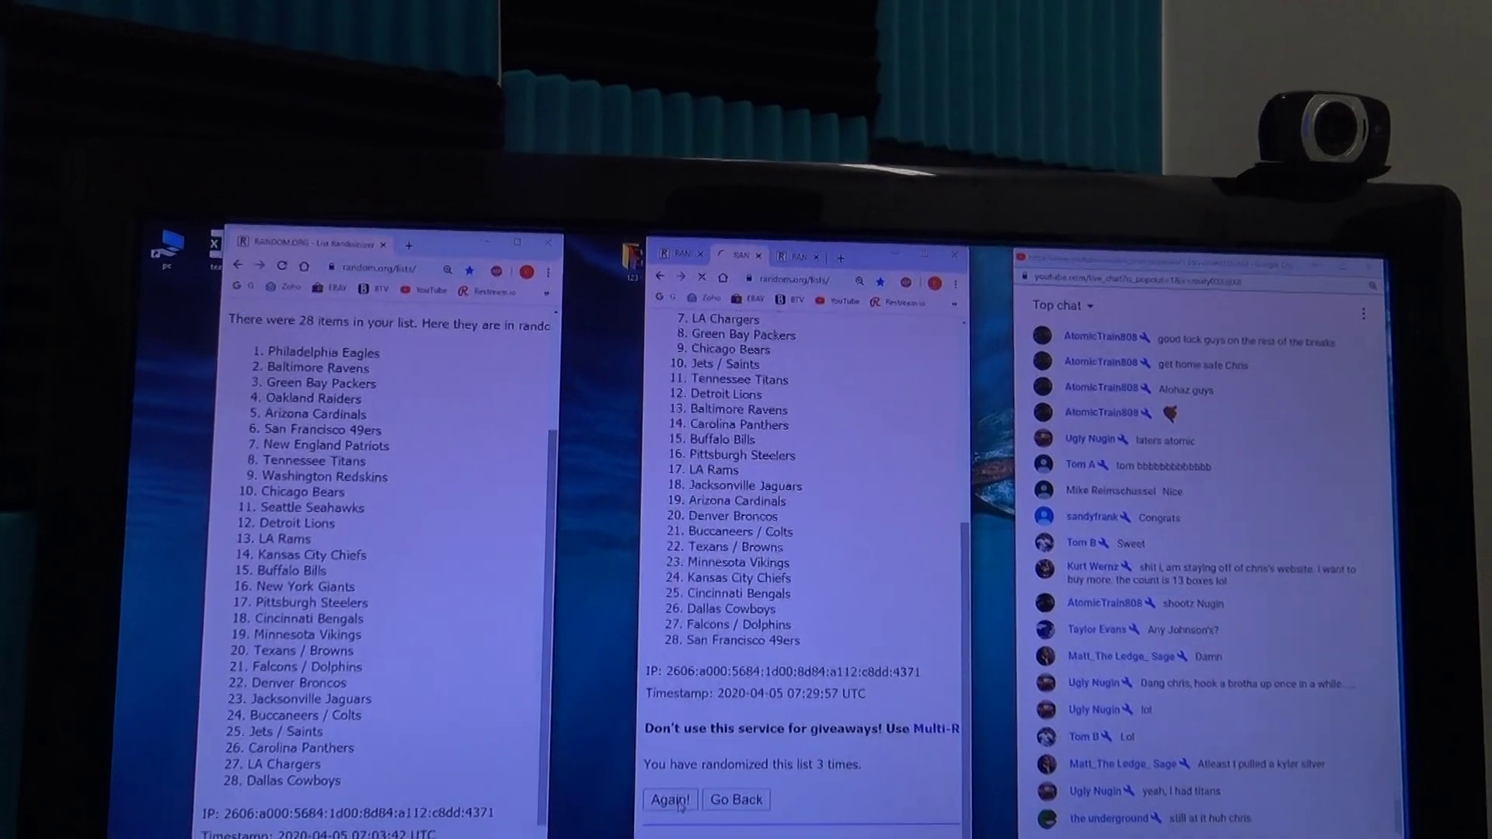
{"action": "left_click", "coordinate": [673, 802]}
{"action": "scroll", "coordinate": [682, 804], "scroll_direction": "down", "scroll_amount": 5}
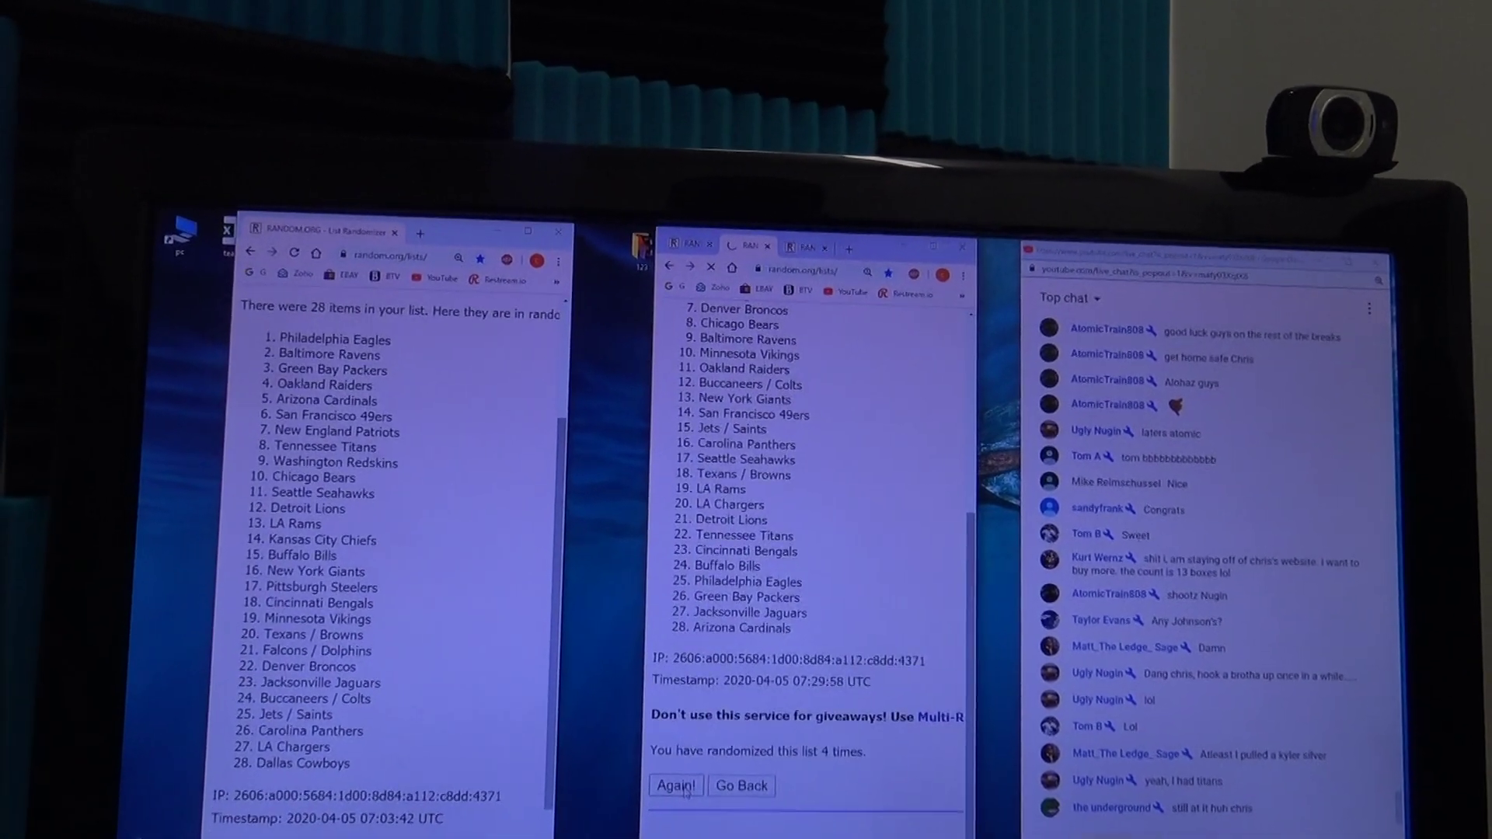
{"action": "left_click", "coordinate": [680, 791]}
{"action": "scroll", "coordinate": [688, 793], "scroll_direction": "down", "scroll_amount": 5}
{"action": "left_click", "coordinate": [682, 767]}
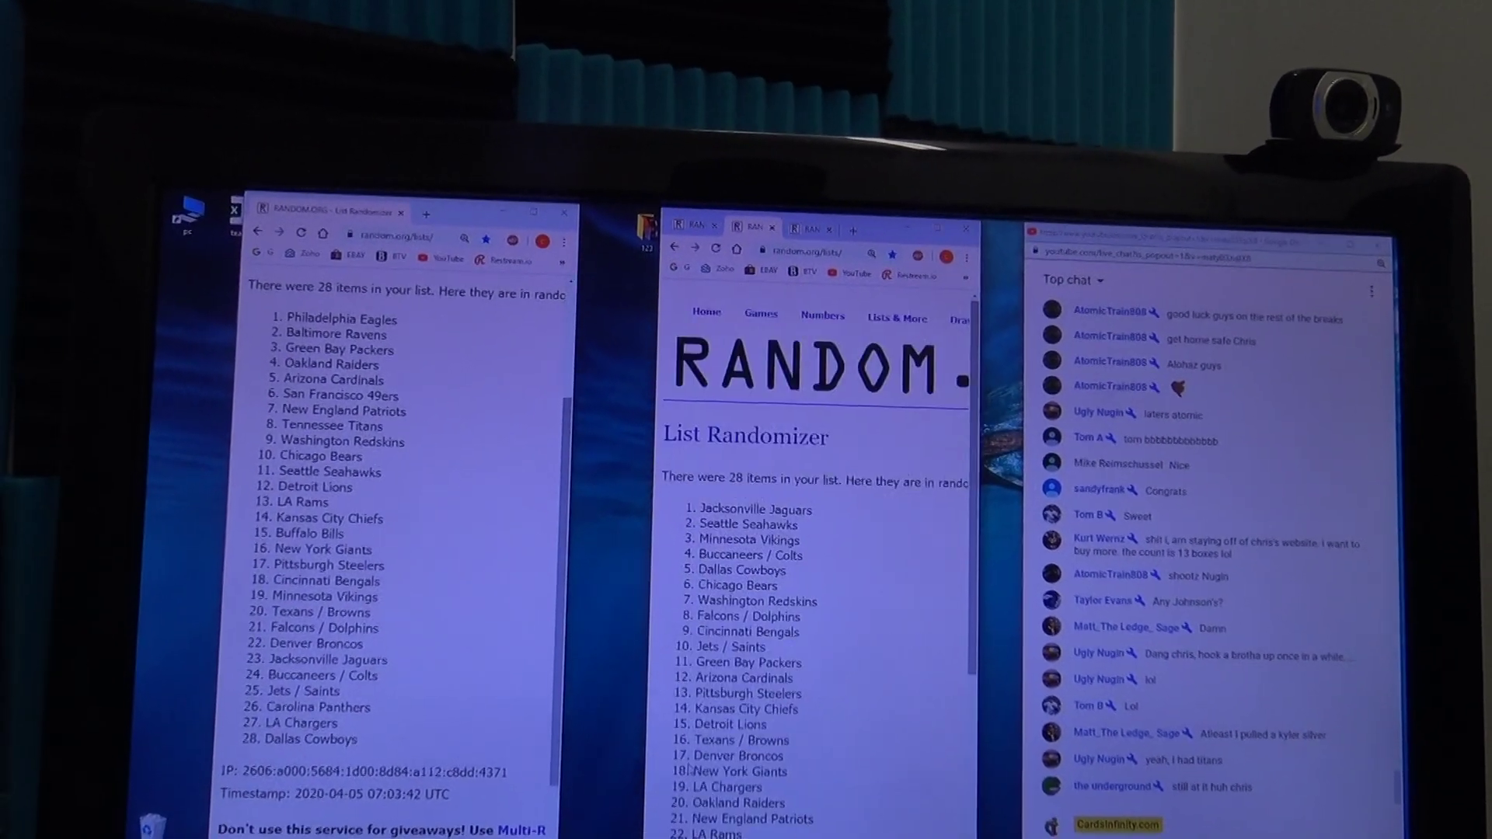
{"action": "scroll", "coordinate": [686, 770], "scroll_direction": "down", "scroll_amount": 5}
{"action": "left_click", "coordinate": [683, 767]}
{"action": "scroll", "coordinate": [682, 769], "scroll_direction": "down", "scroll_amount": 5}
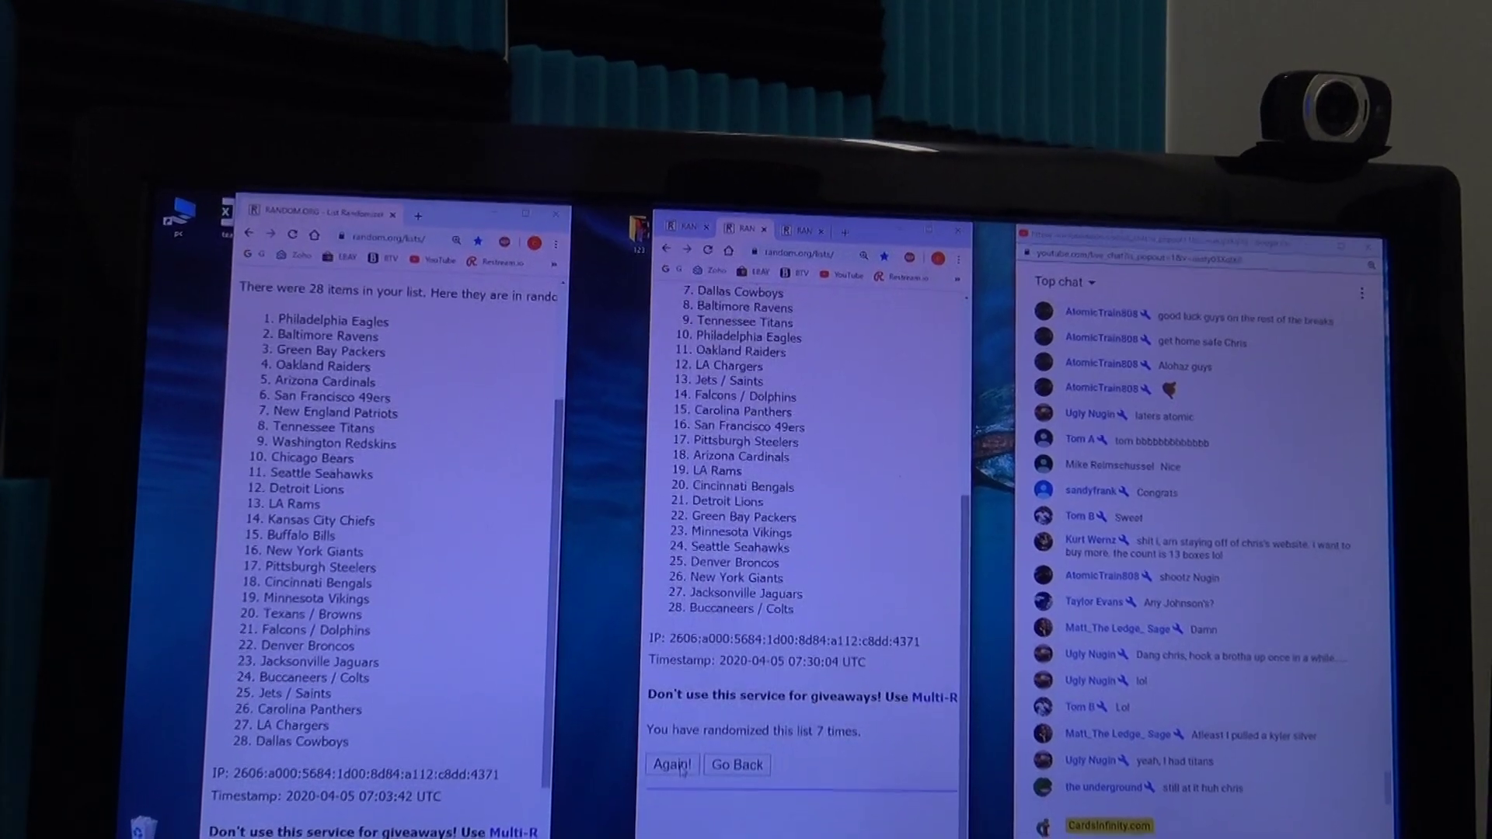
{"action": "left_click", "coordinate": [671, 767]}
{"action": "scroll", "coordinate": [674, 776], "scroll_direction": "down", "scroll_amount": 5}
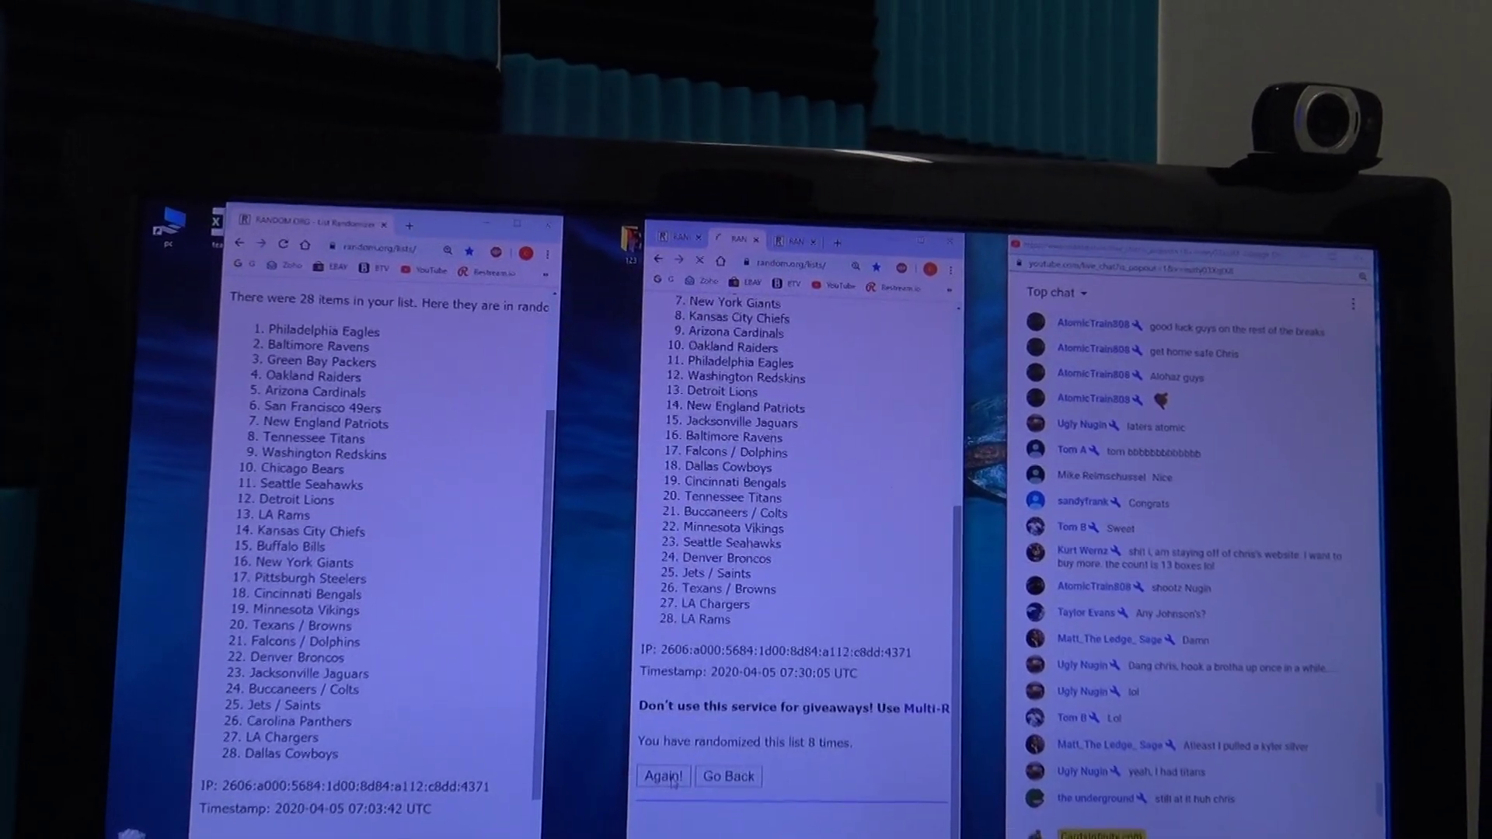
Reshuffle up to round eleven, highlight Carolina Panthers, and return to the form
{"action": "left_click", "coordinate": [665, 777]}
{"action": "scroll", "coordinate": [667, 778], "scroll_direction": "down", "scroll_amount": 5}
{"action": "left_click", "coordinate": [664, 777]}
{"action": "scroll", "coordinate": [667, 778], "scroll_direction": "down", "scroll_amount": 5}
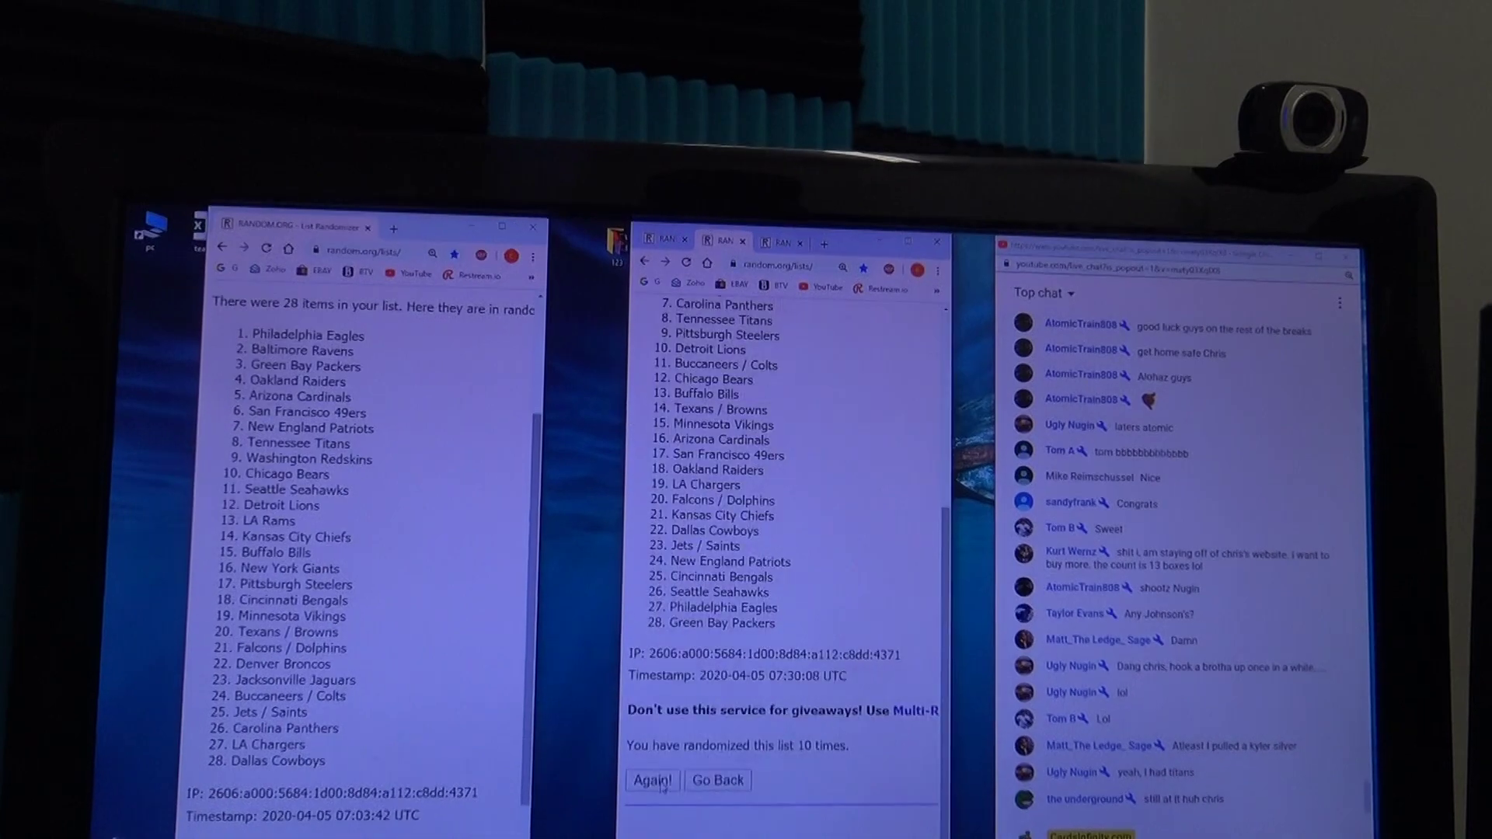
{"action": "left_click", "coordinate": [663, 784]}
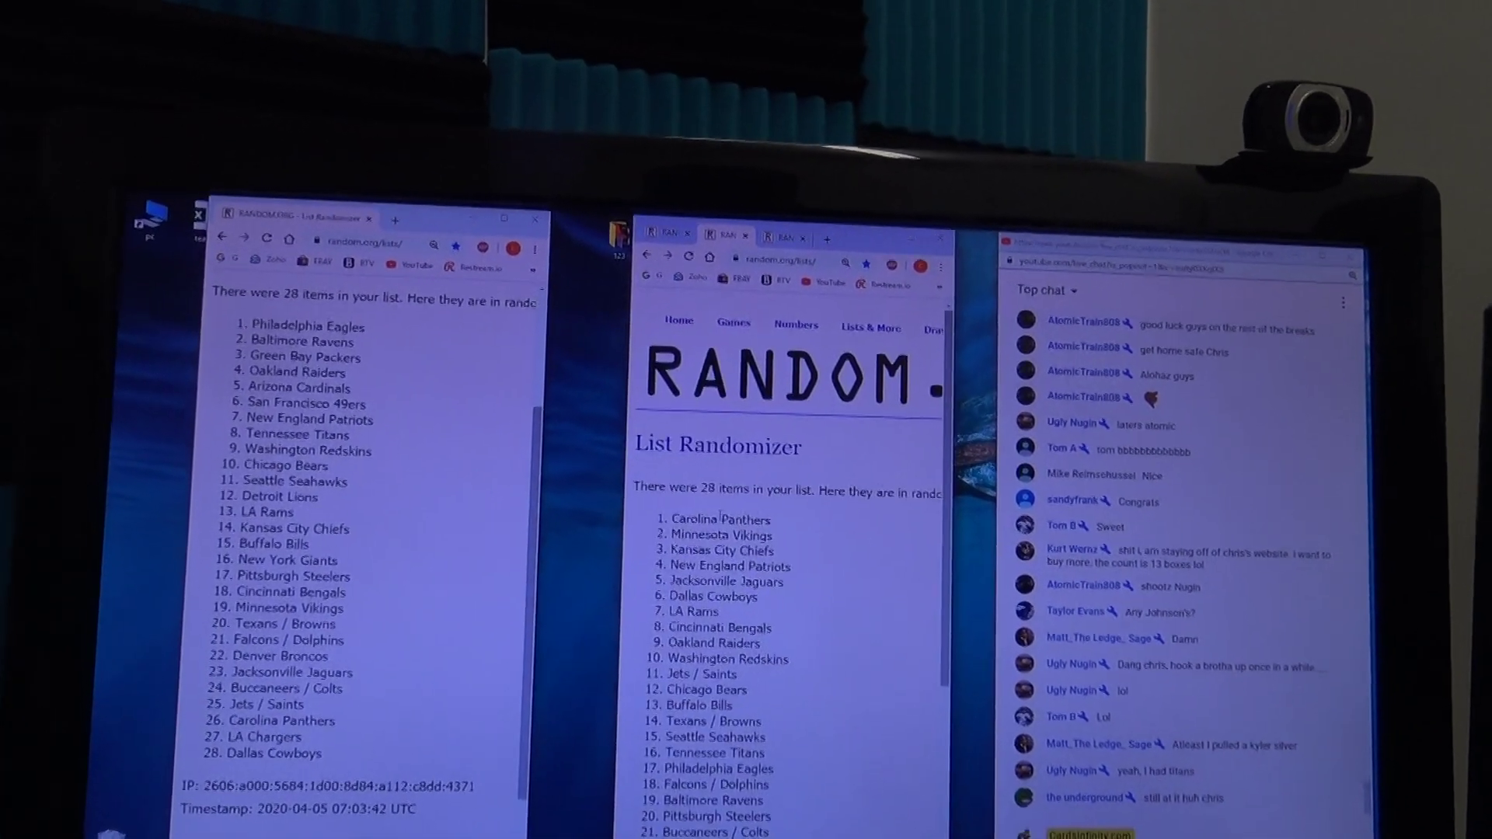
{"action": "triple_click", "coordinate": [720, 518]}
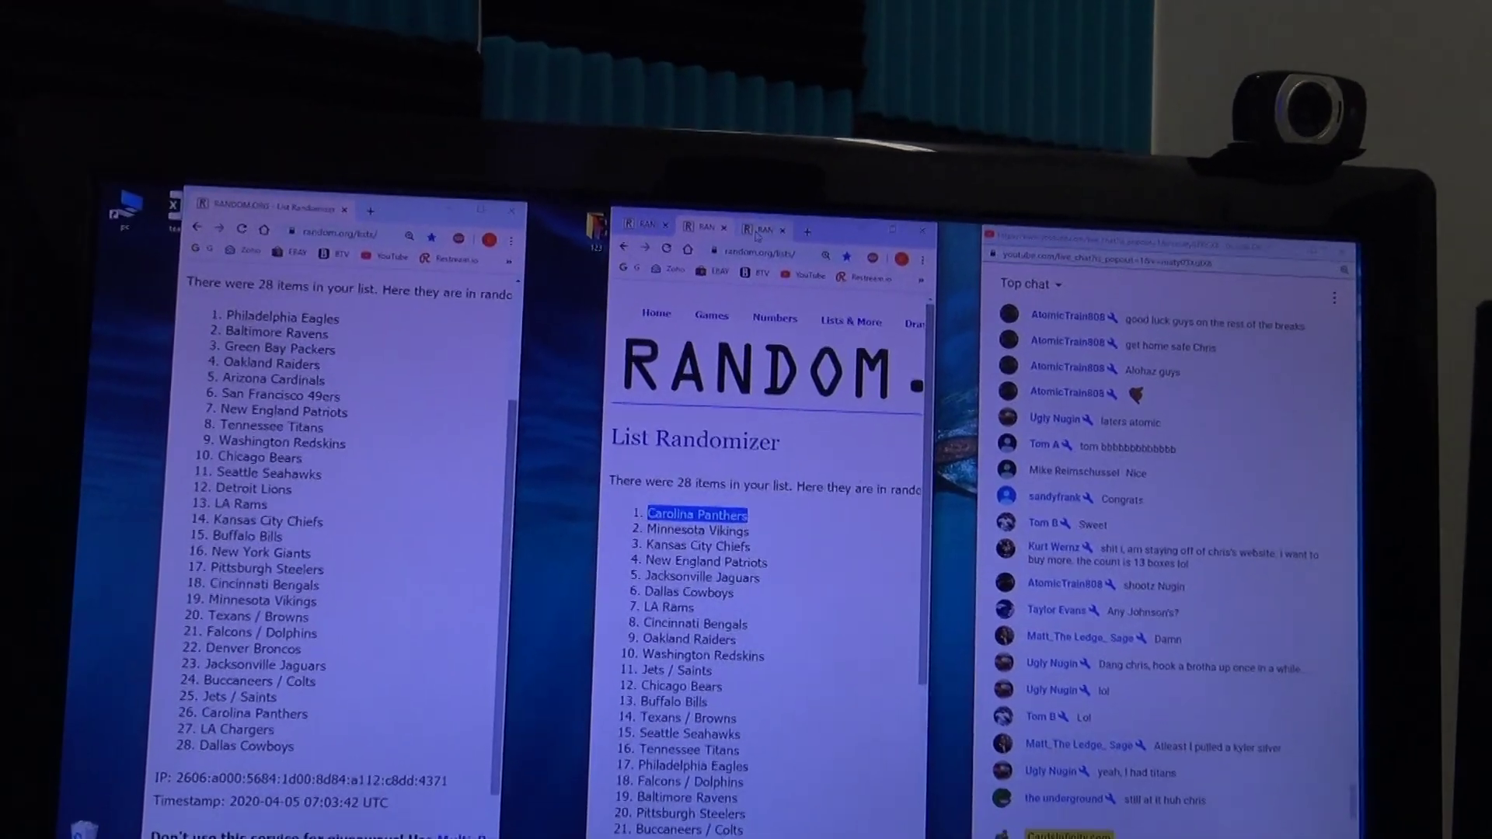
{"action": "key", "text": "alt+Left"}
{"action": "scroll", "coordinate": [699, 583], "scroll_direction": "down", "scroll_amount": 3}
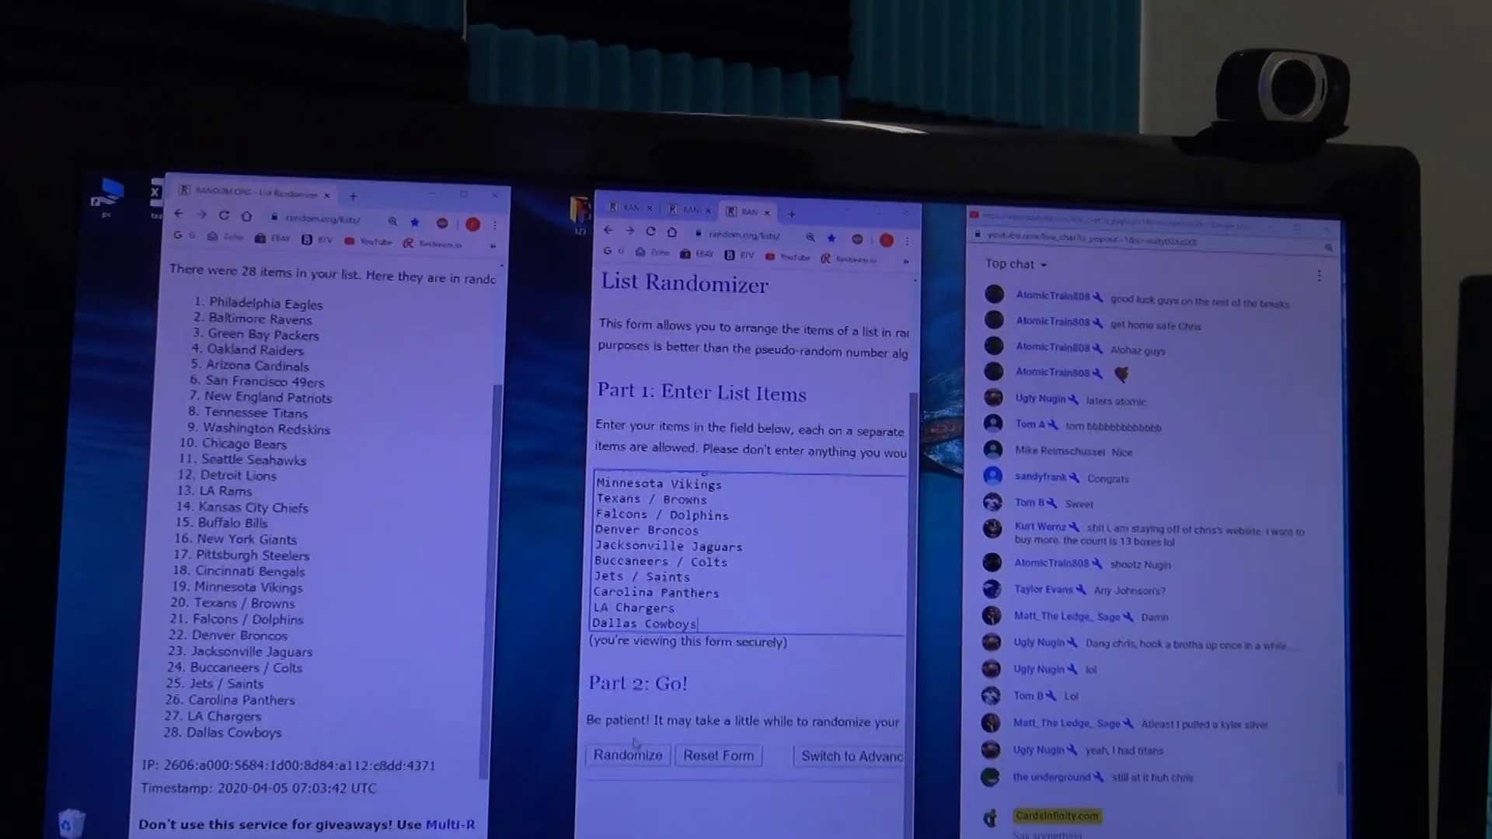
Randomize the team list until the count reads 11 times, then highlight that count
{"action": "left_click", "coordinate": [630, 756]}
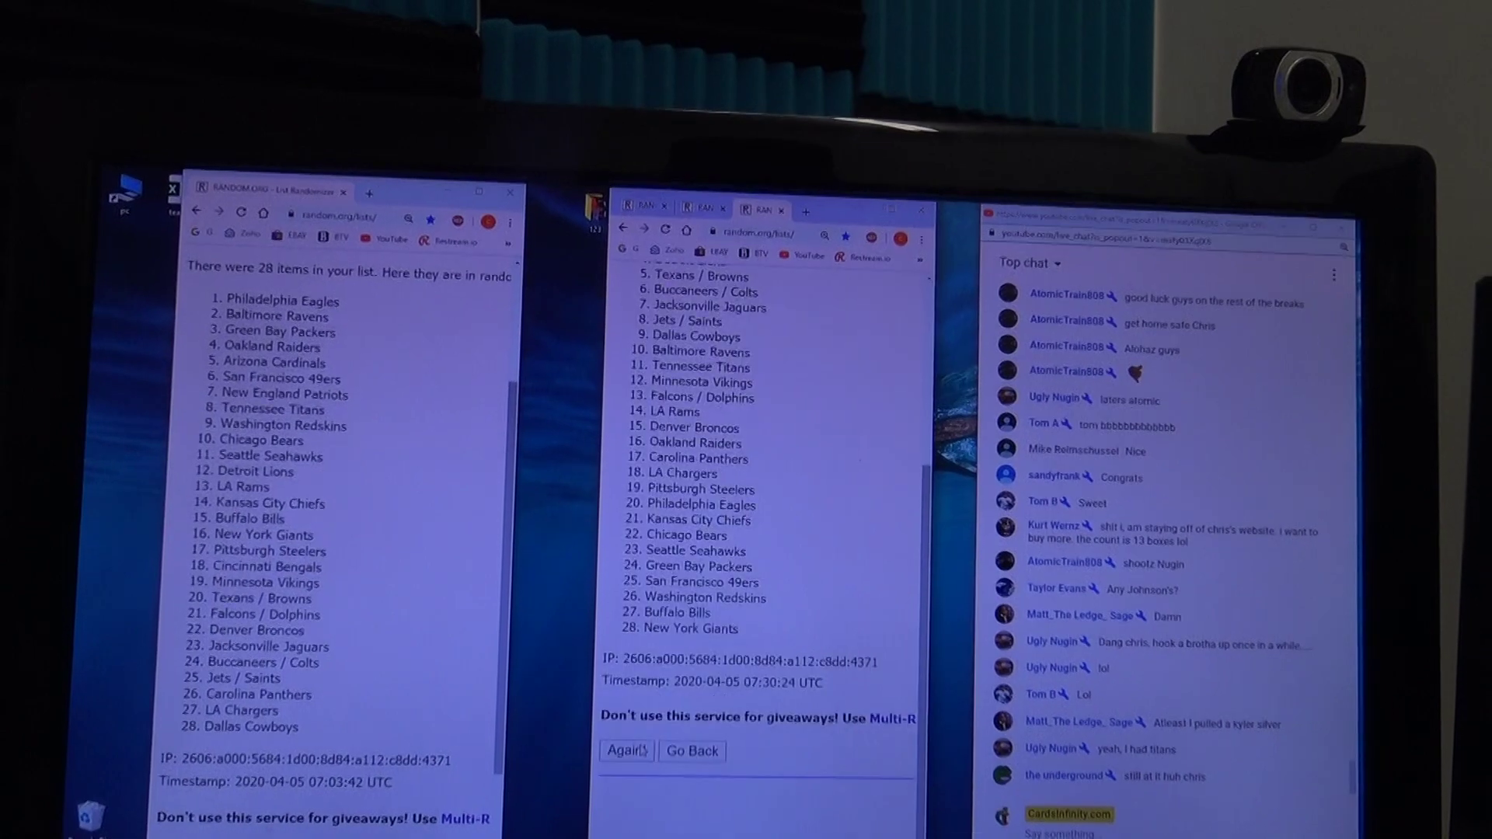
{"action": "left_click", "coordinate": [627, 751]}
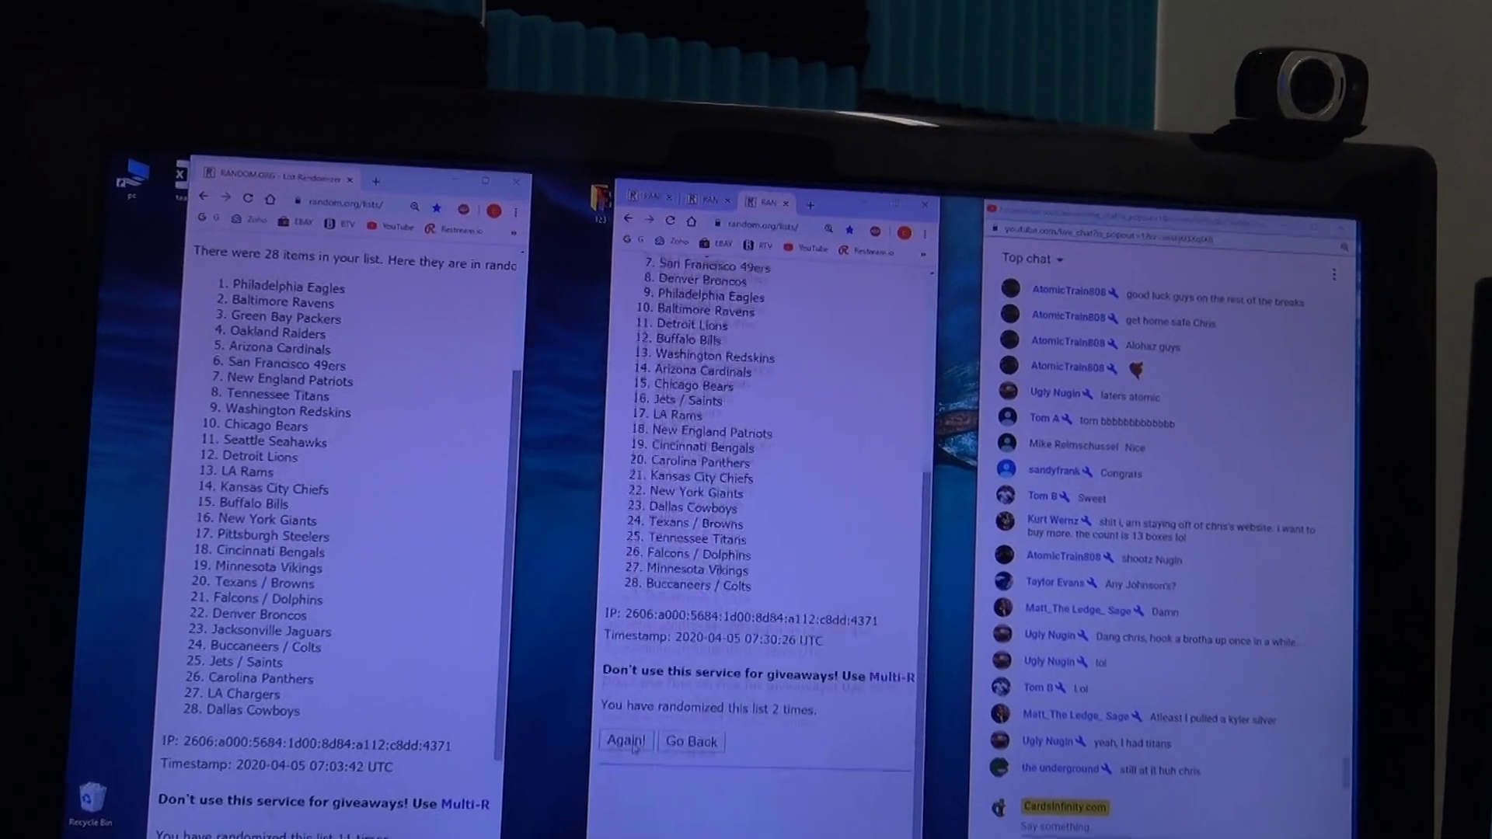
{"action": "left_click", "coordinate": [625, 777]}
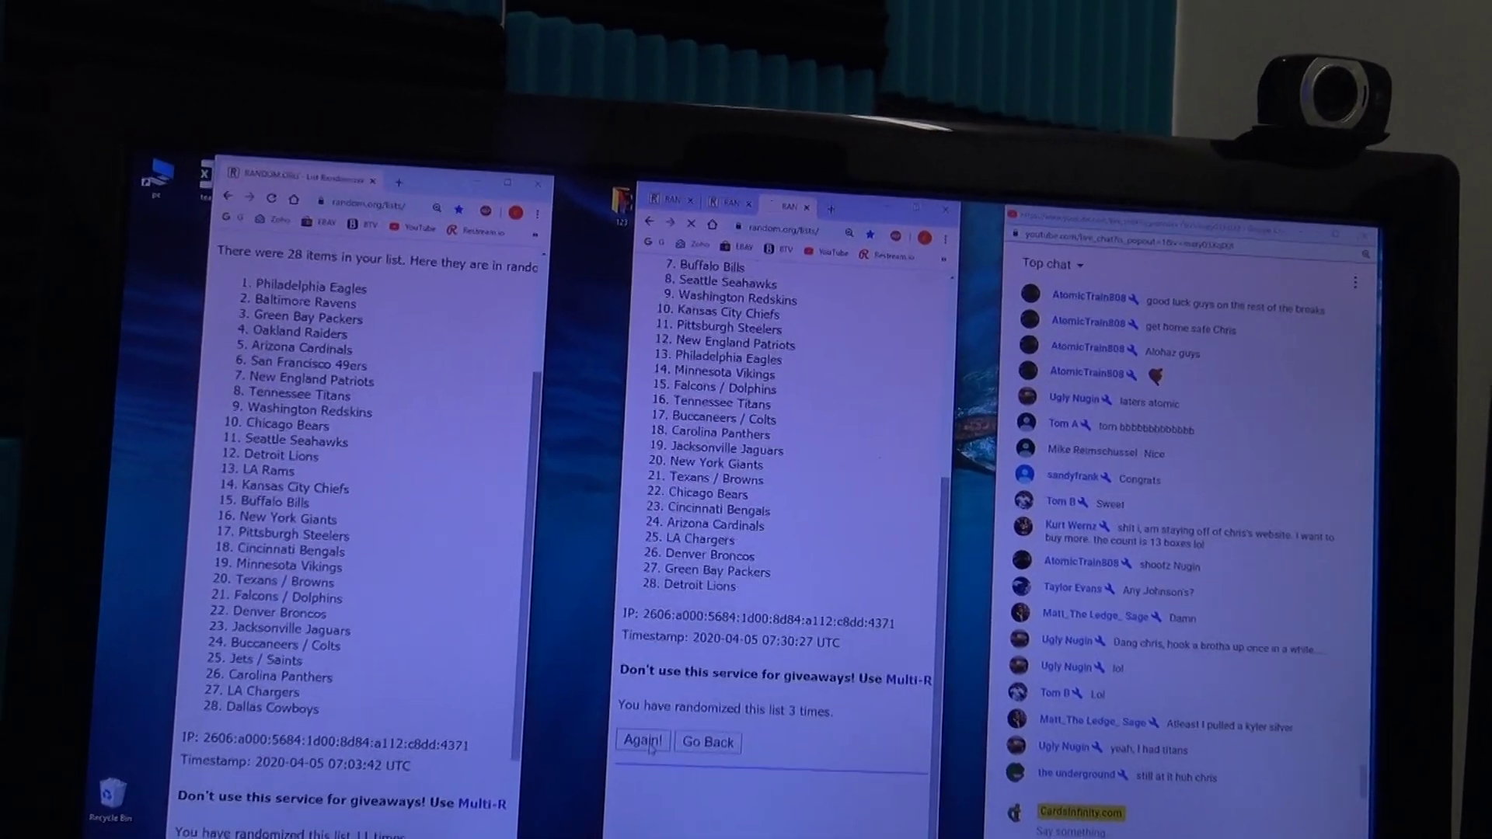
{"action": "left_click", "coordinate": [643, 743]}
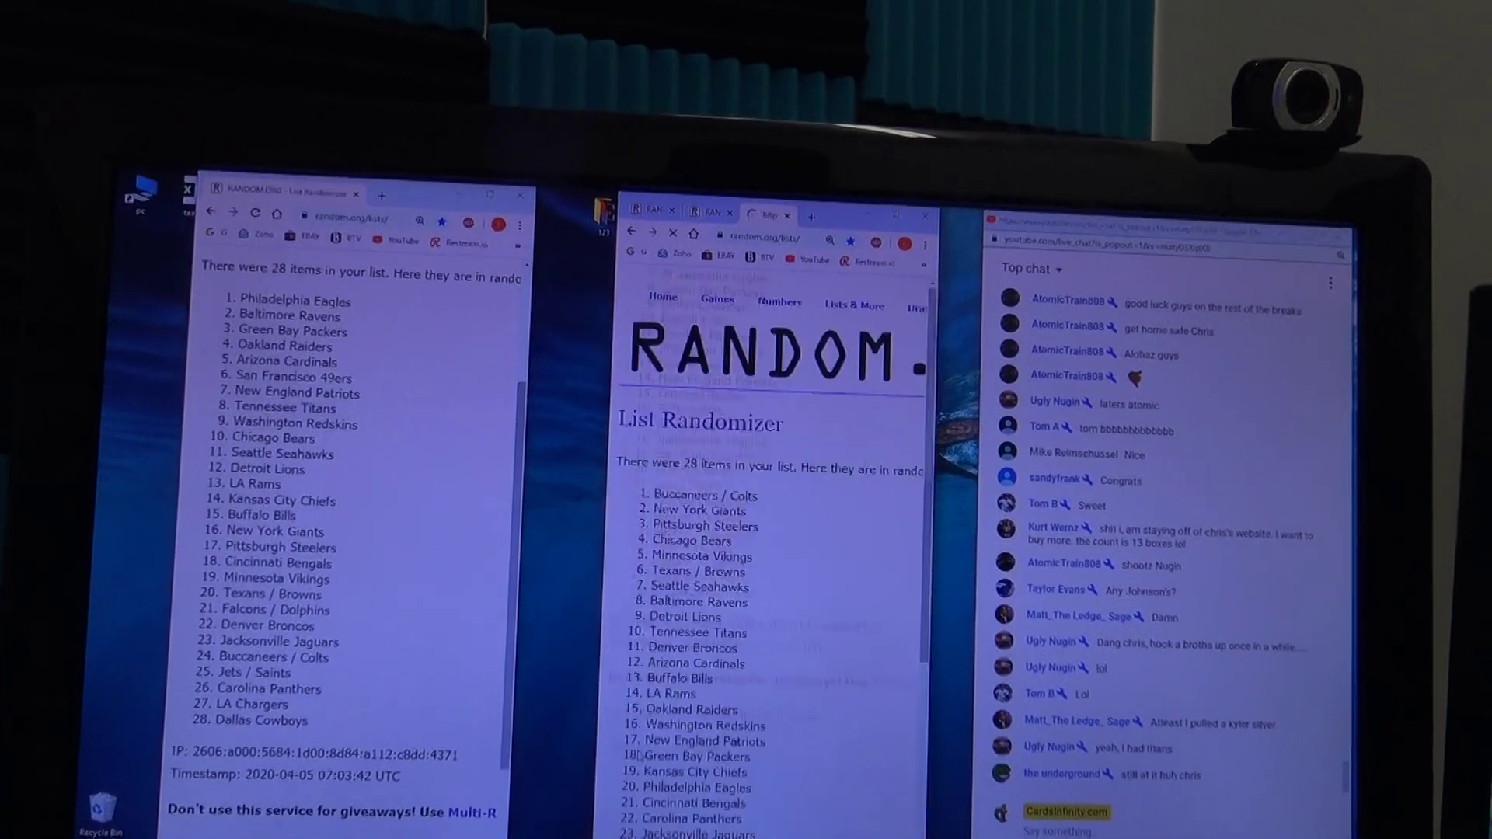
{"action": "left_click", "coordinate": [636, 746]}
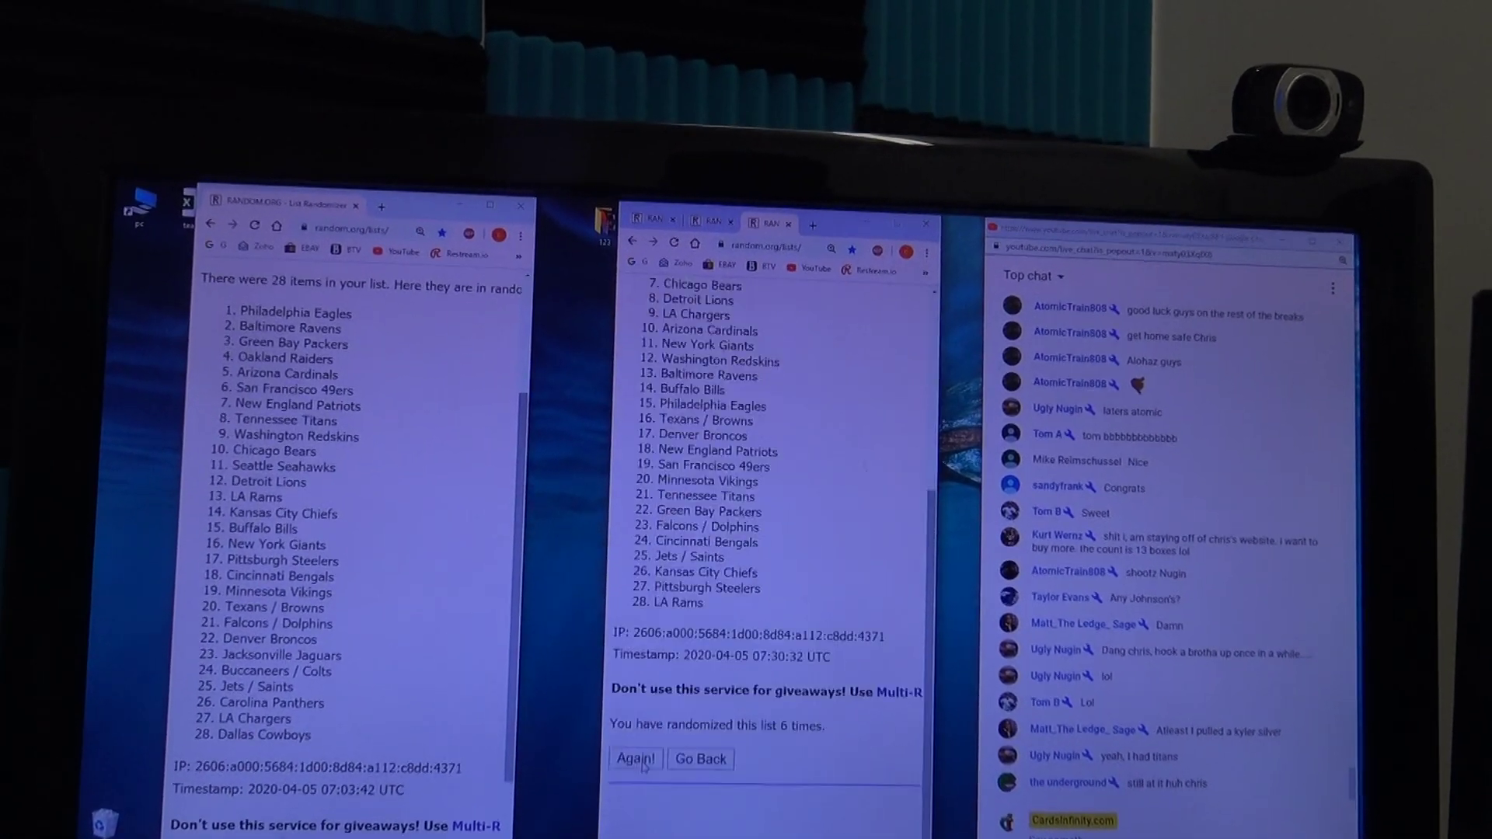
{"action": "left_click", "coordinate": [636, 747]}
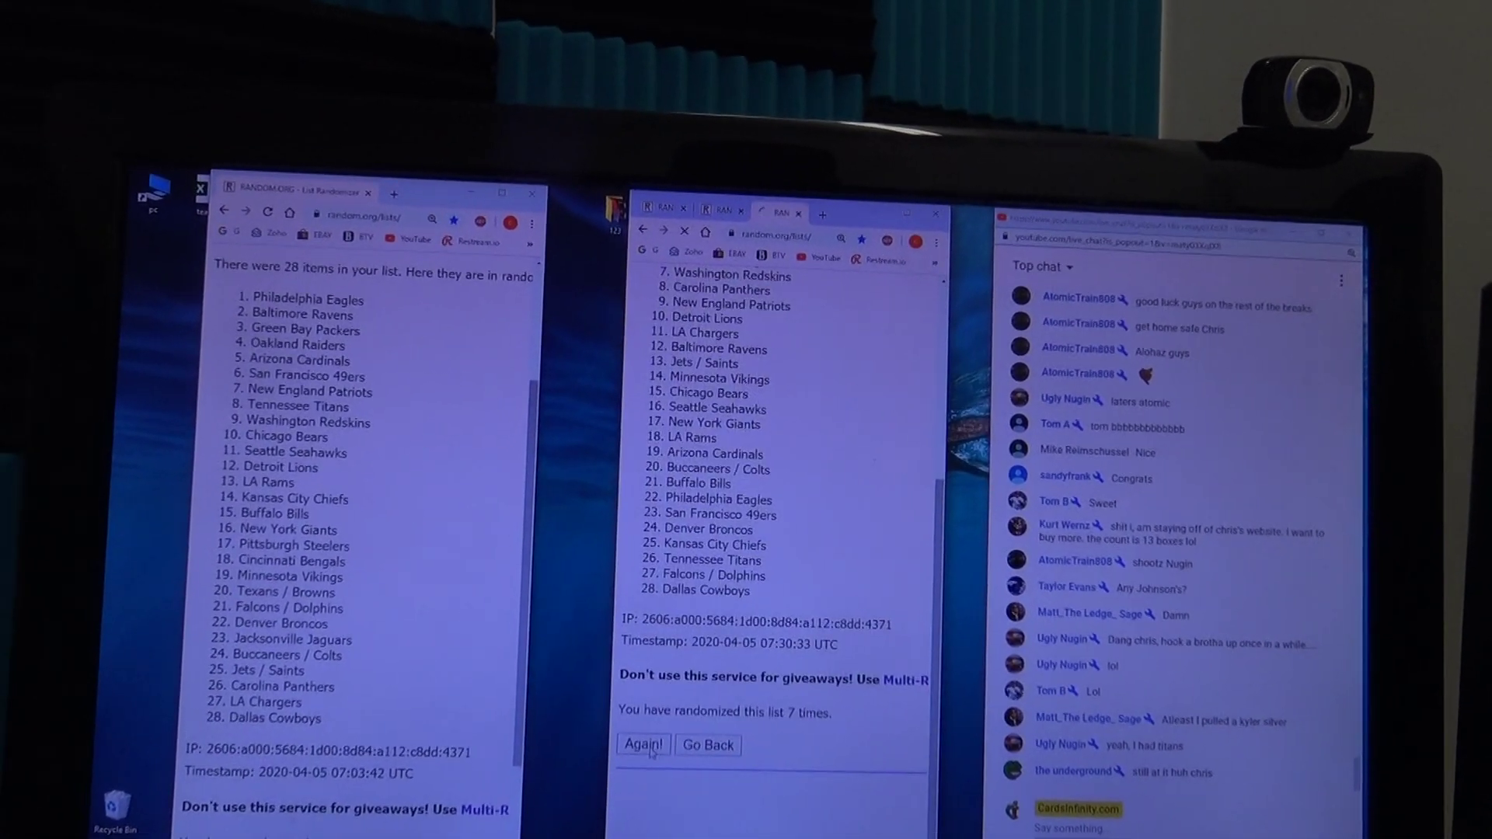
{"action": "left_click", "coordinate": [635, 747]}
{"action": "left_click", "coordinate": [635, 746]}
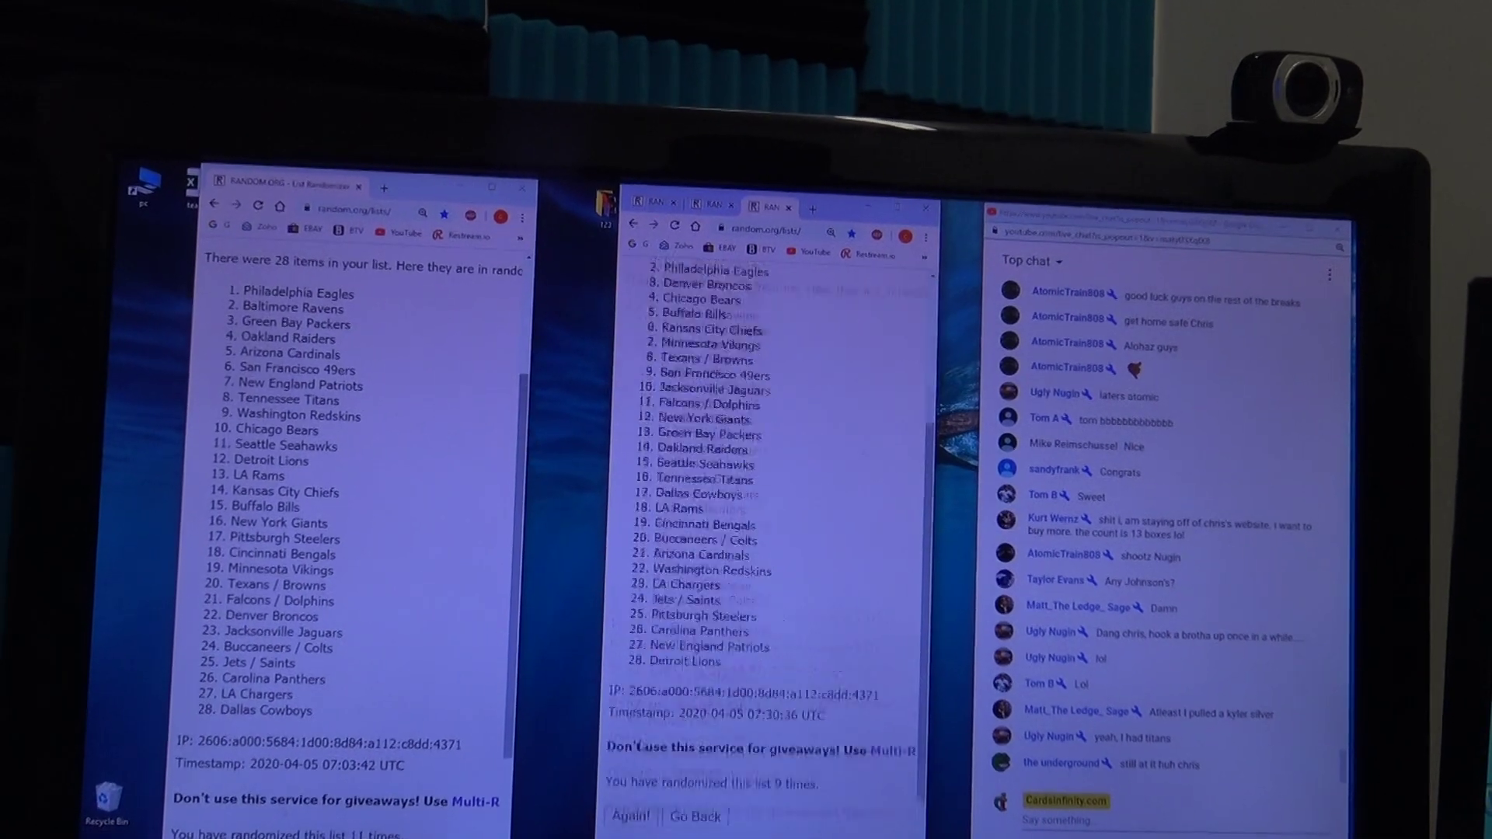
{"action": "left_click", "coordinate": [634, 747]}
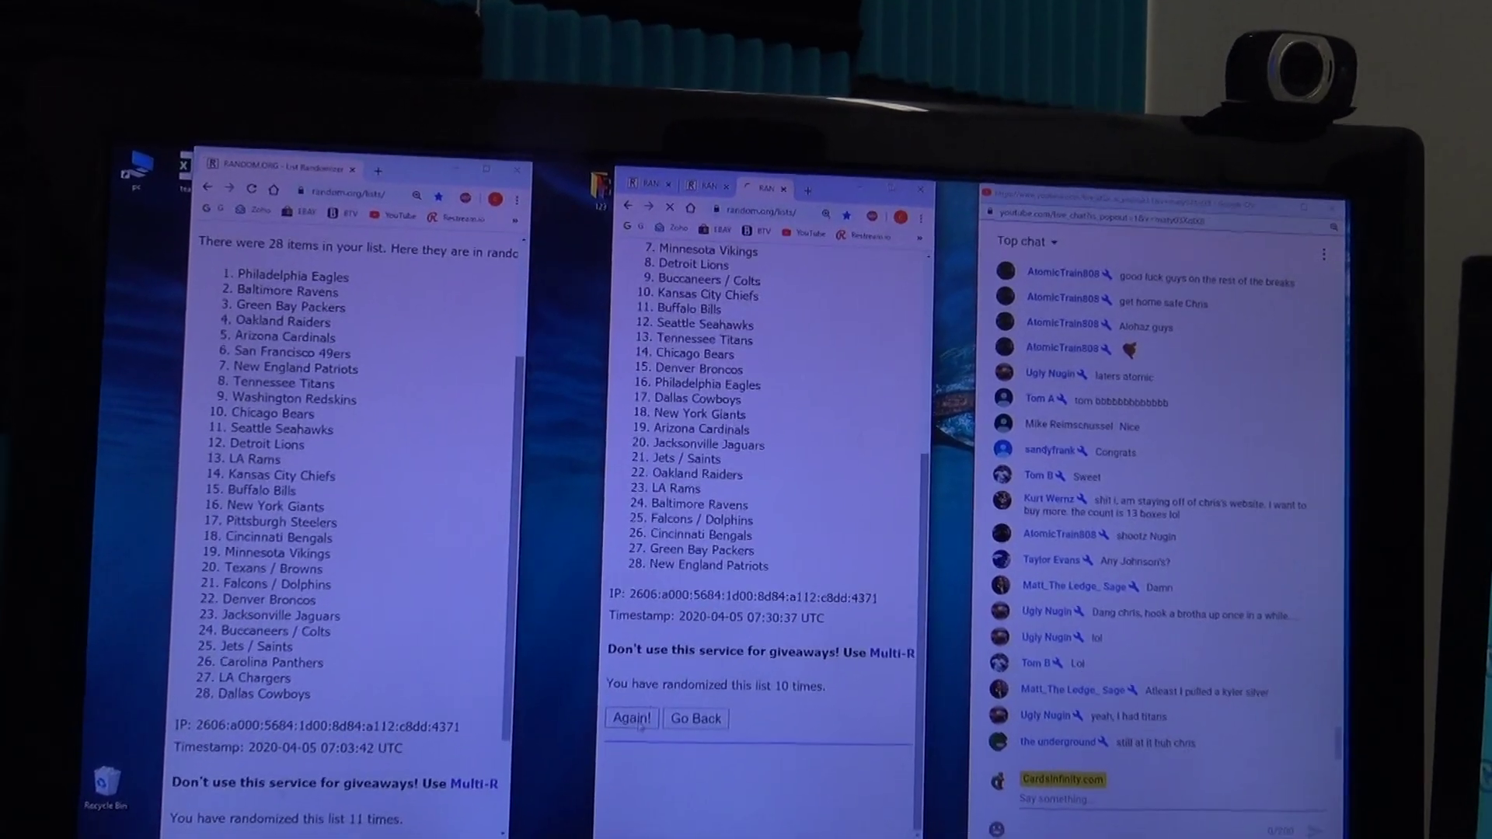
{"action": "left_click", "coordinate": [636, 729]}
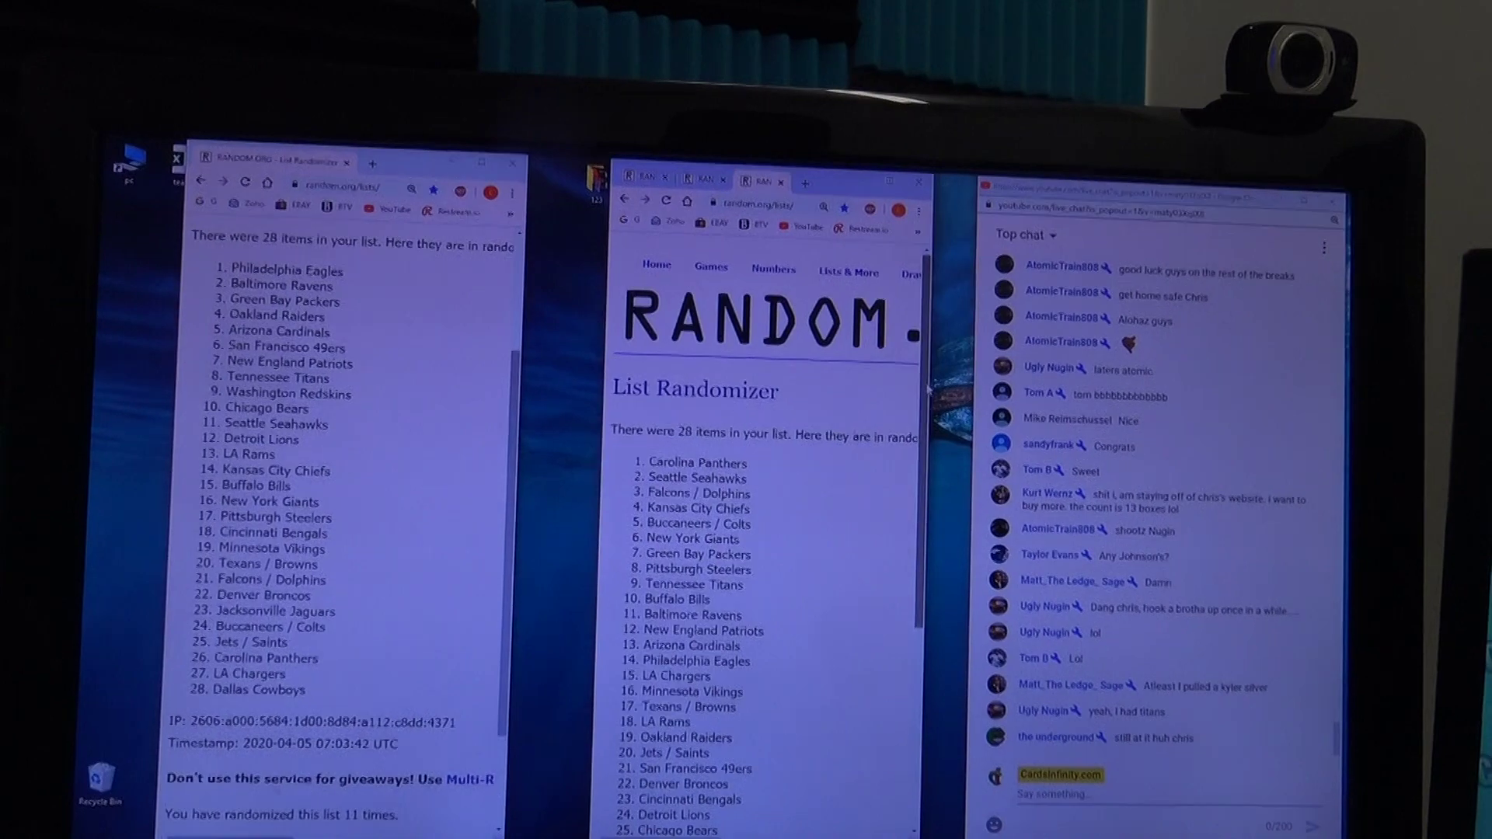
{"action": "scroll", "coordinate": [921, 480], "scroll_direction": "down", "scroll_amount": 3}
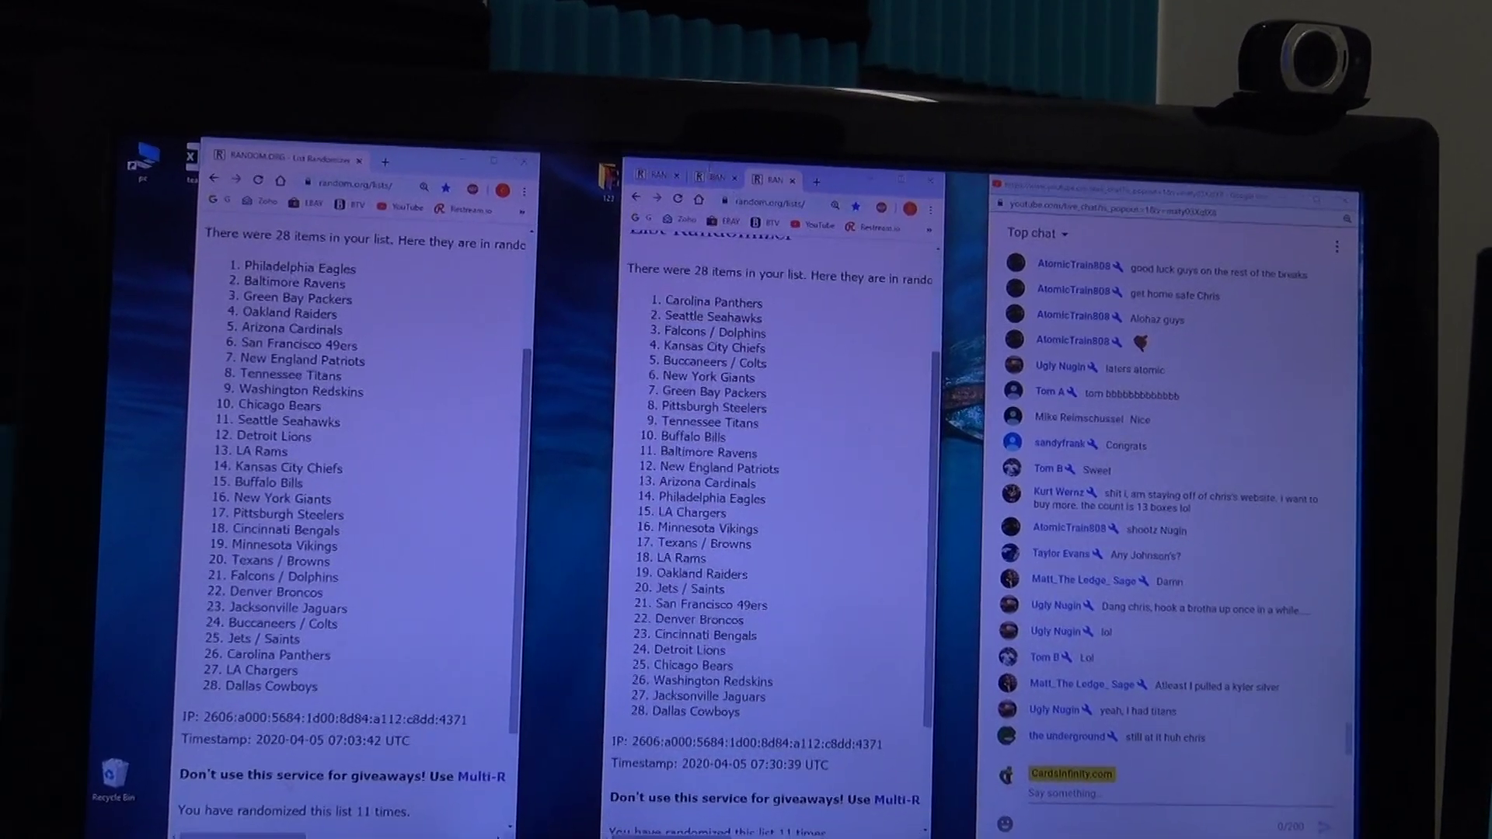
{"action": "left_click", "coordinate": [636, 834]}
{"action": "scroll", "coordinate": [799, 695], "scroll_direction": "down", "scroll_amount": 3}
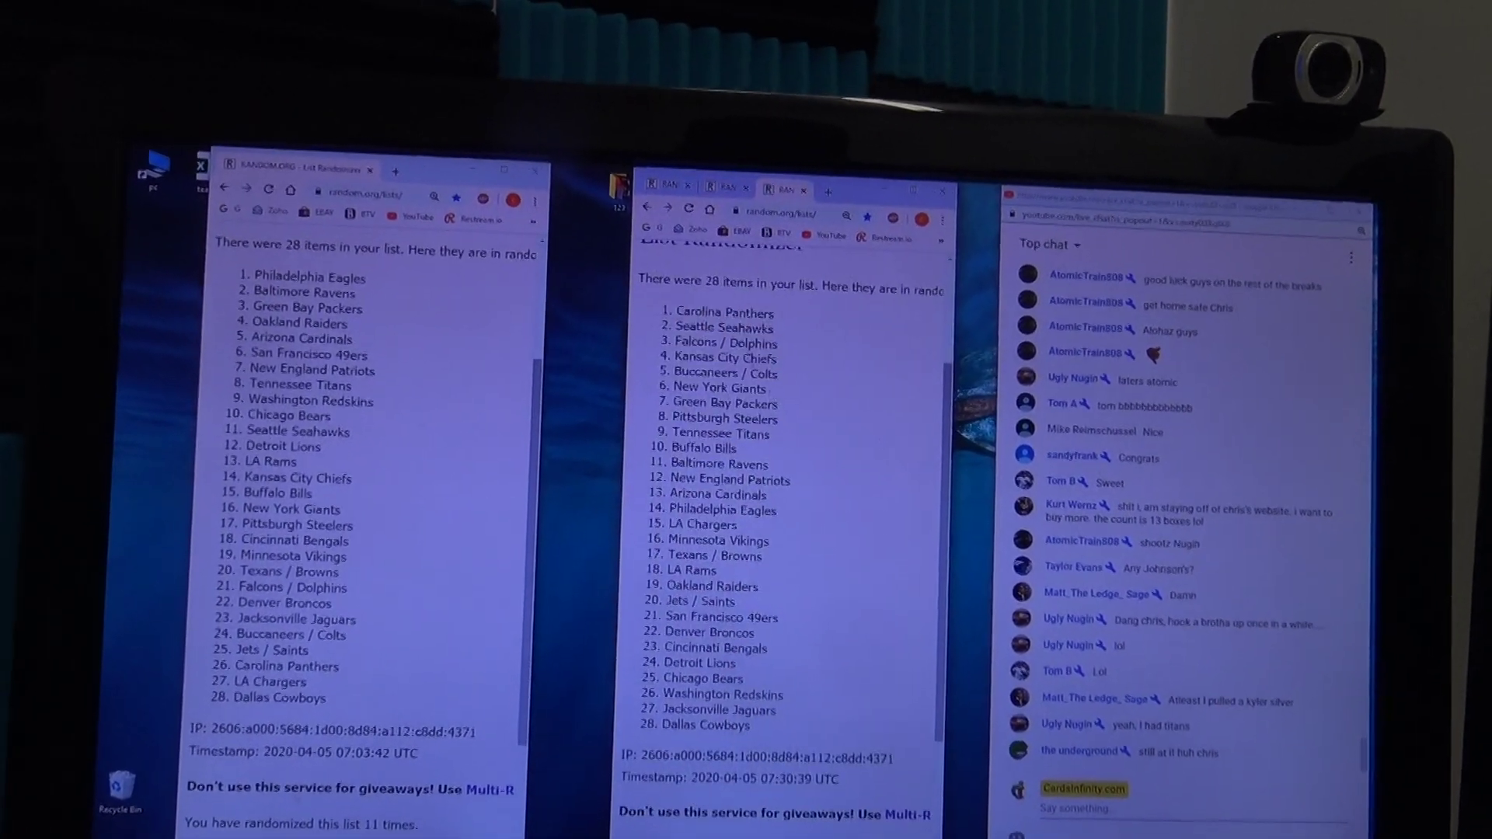
{"action": "scroll", "coordinate": [799, 695], "scroll_direction": "down", "scroll_amount": 3}
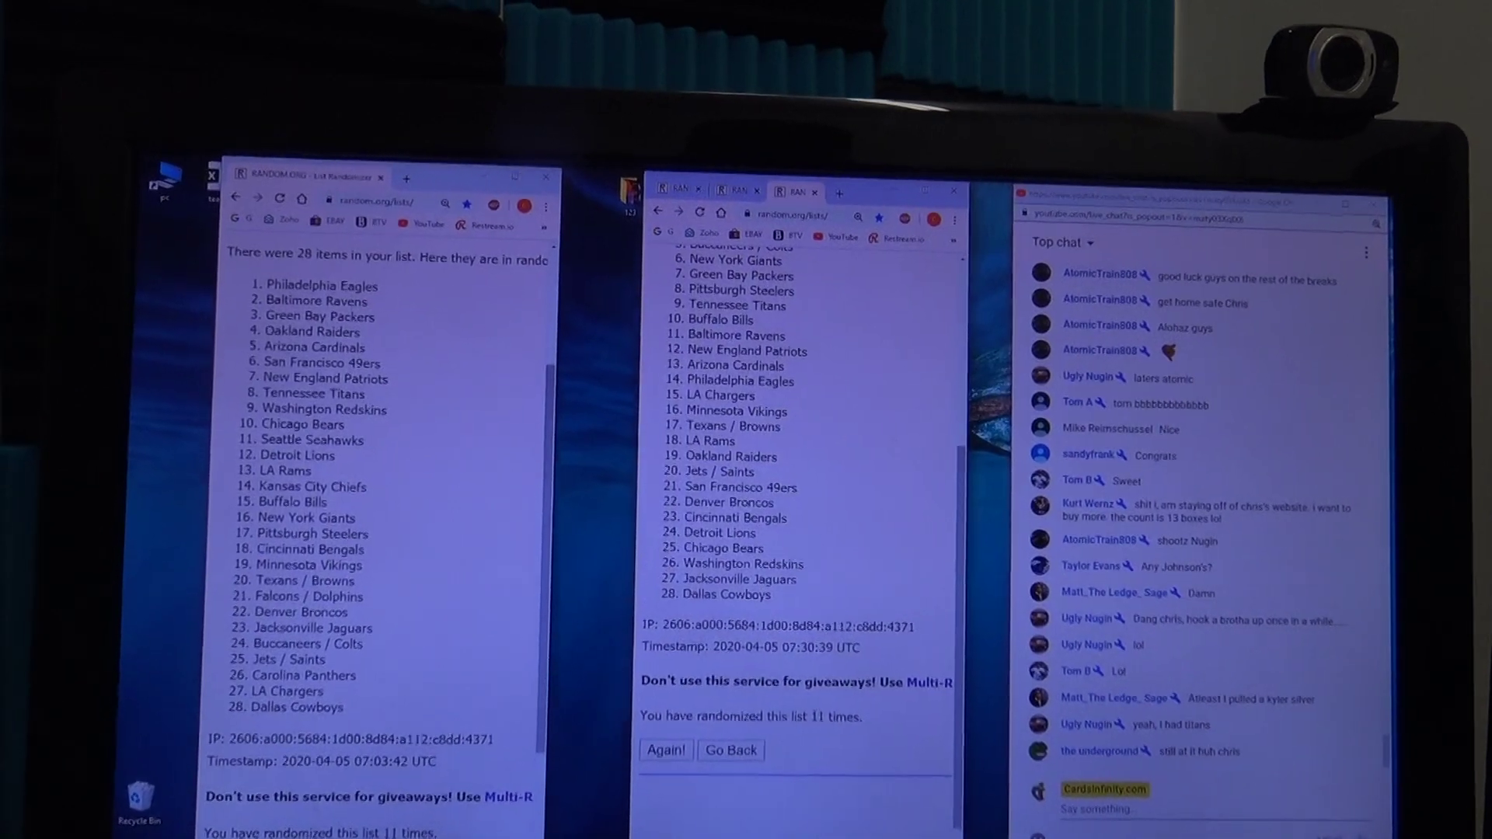
{"action": "left_click_drag", "start_coordinate": [820, 709], "coordinate": [886, 711]}
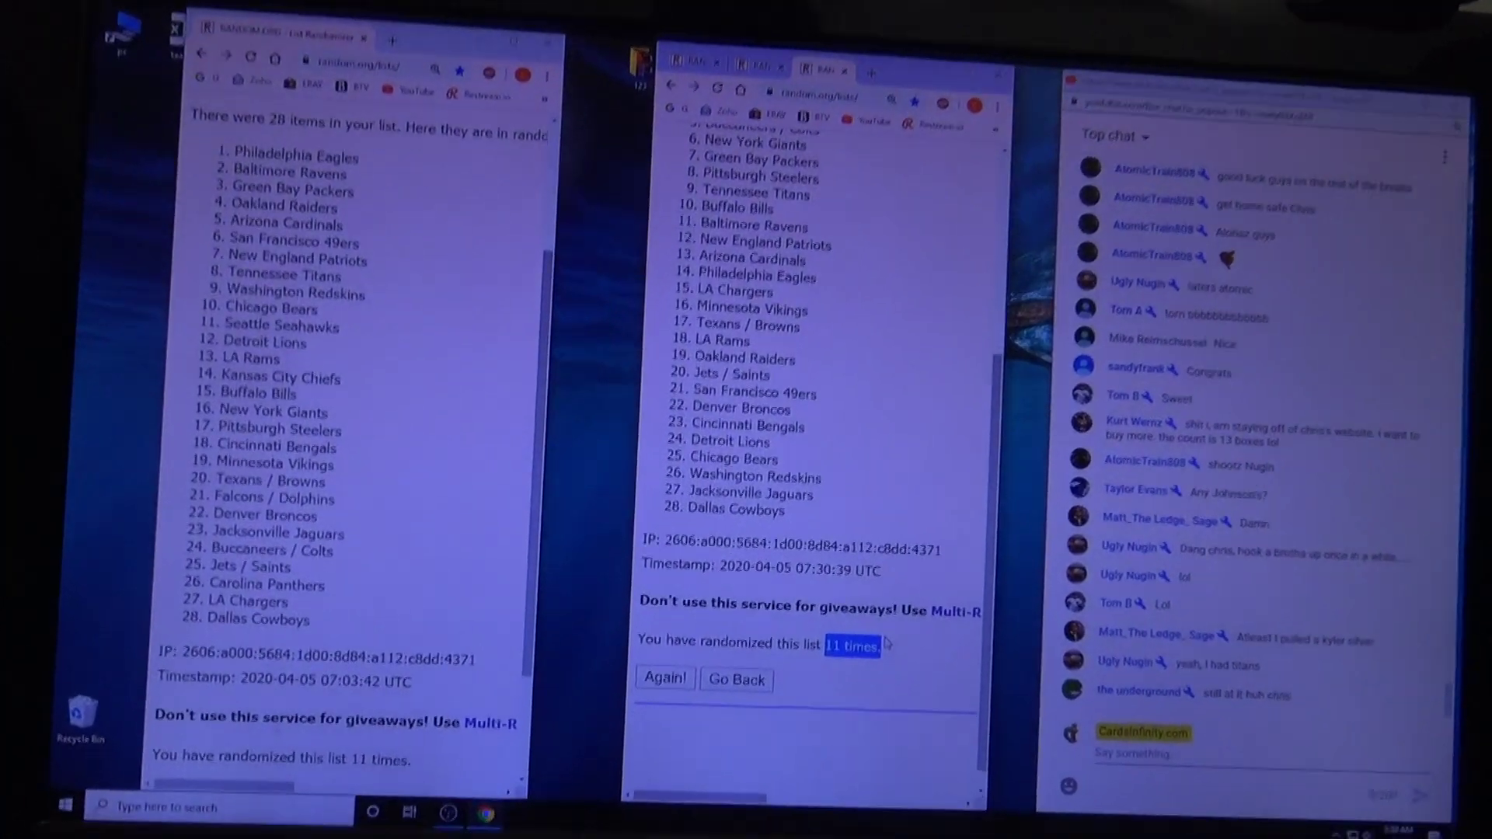